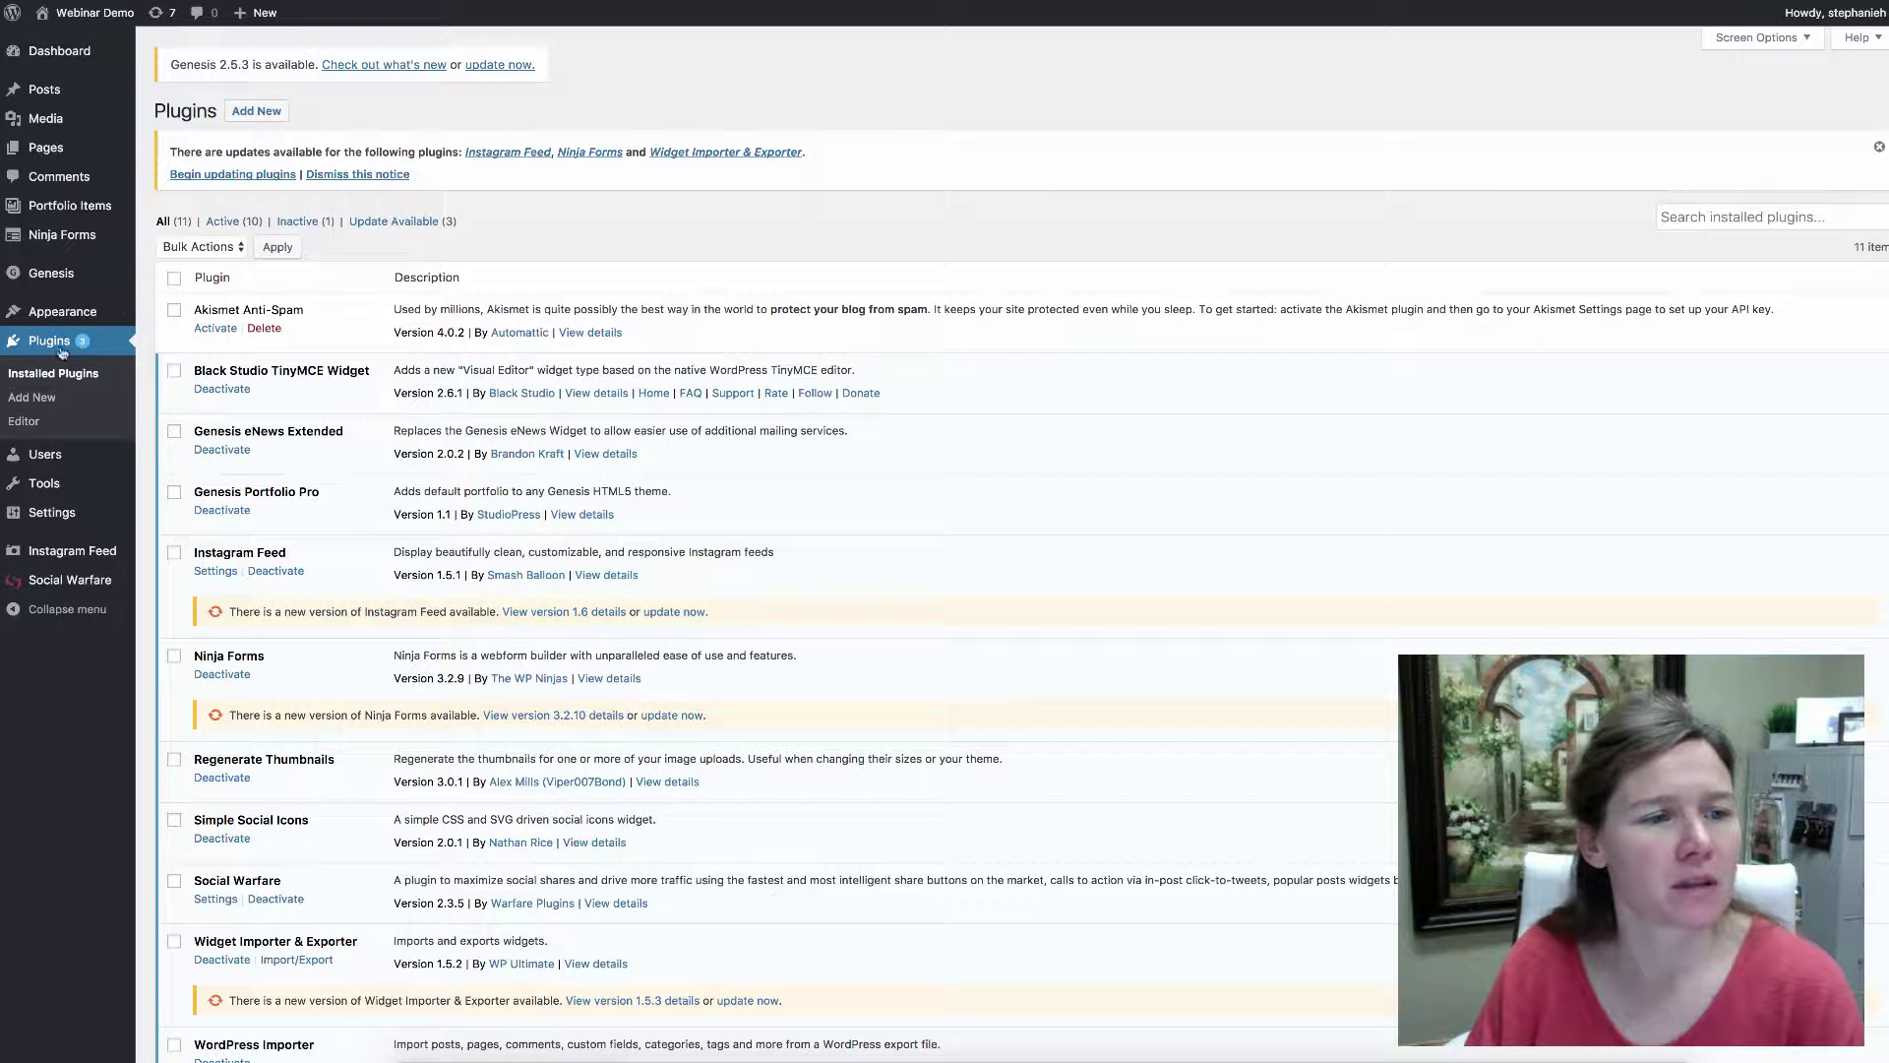
Search the directory of new plugins for "coming soon"
left_click(249, 115)
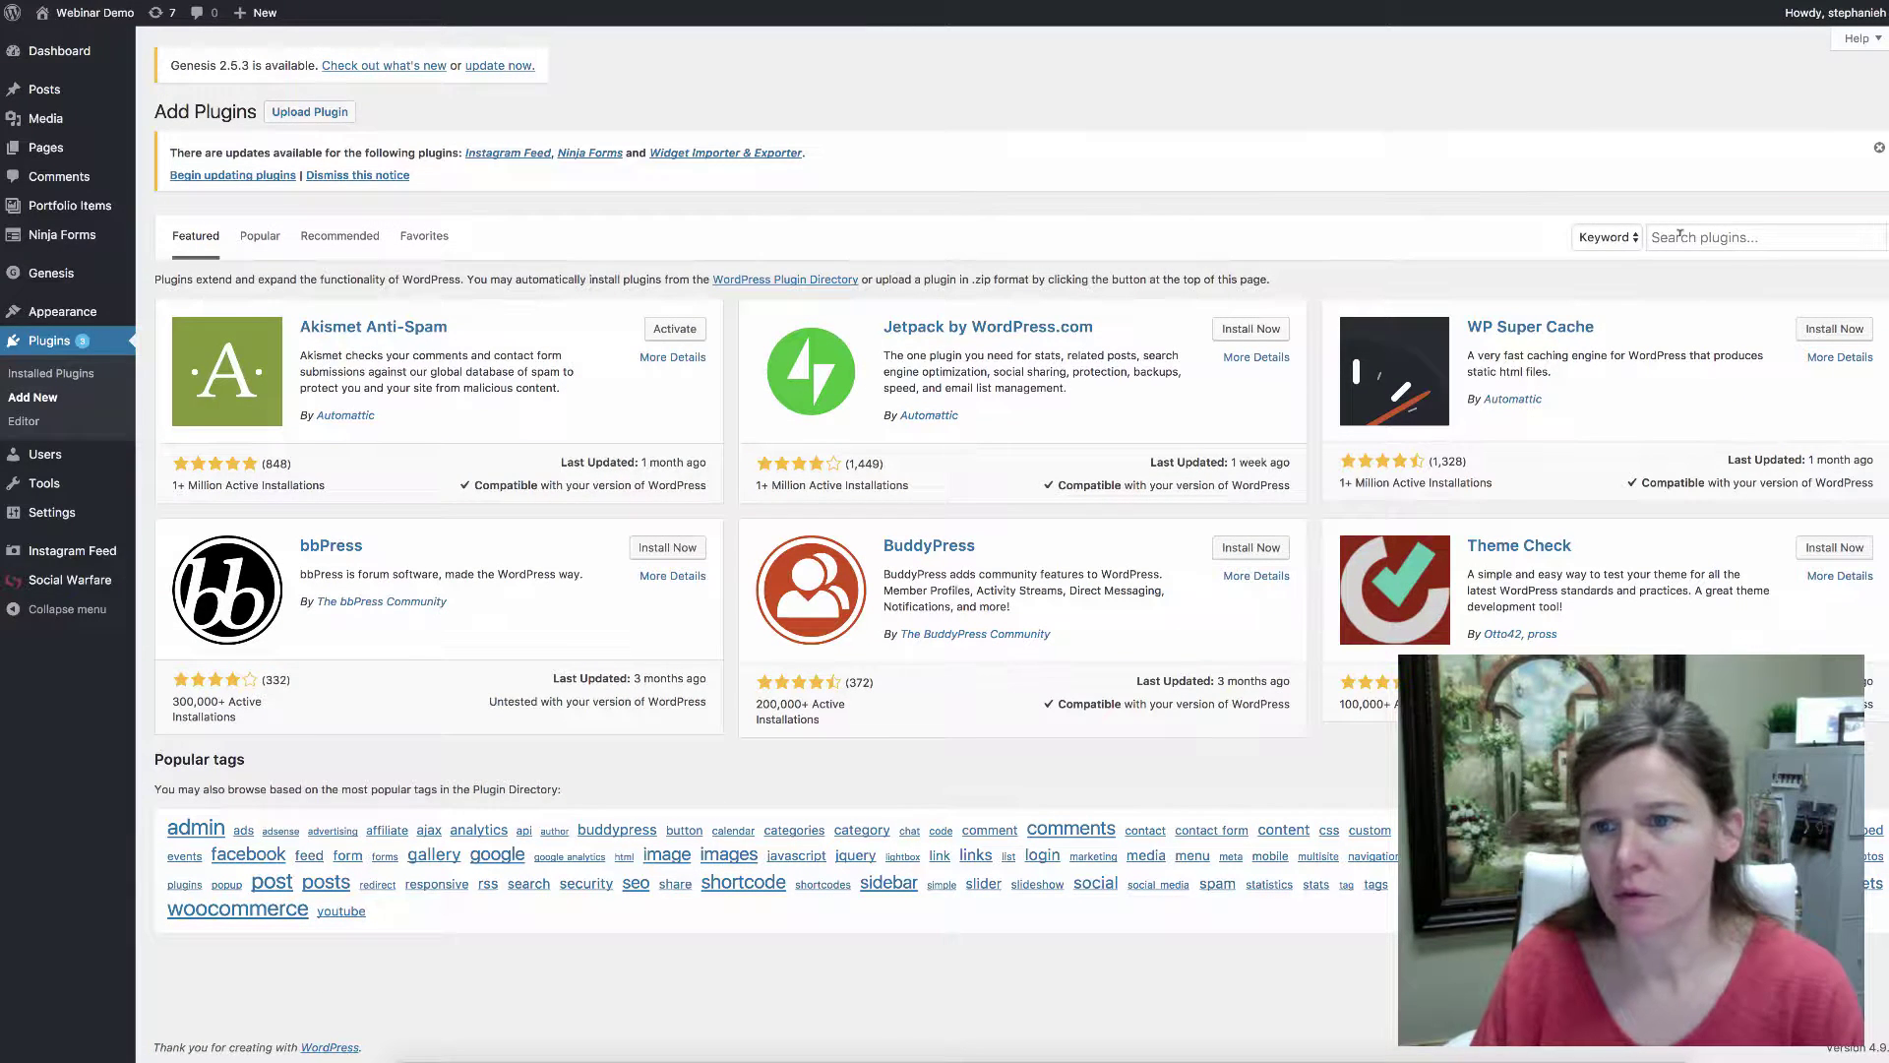
left_click(1679, 237)
type("coming ")
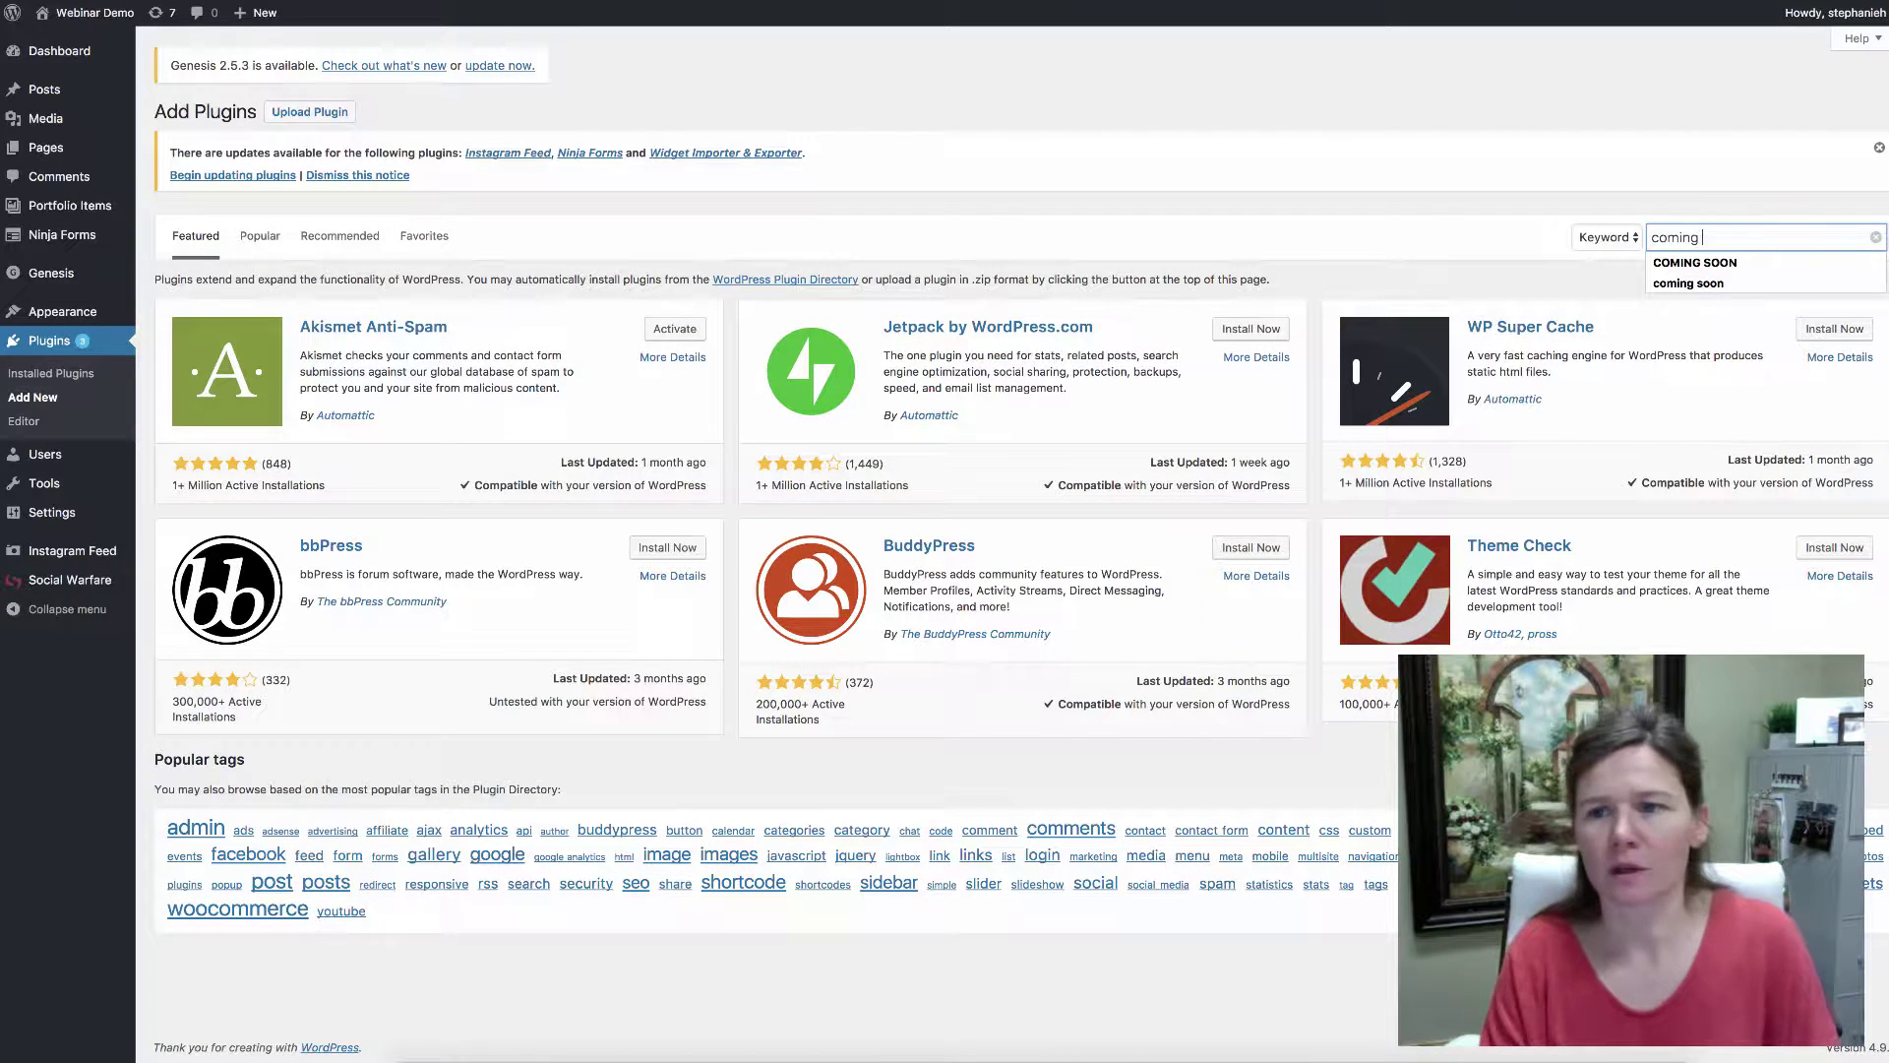
type("soon")
key("Return")
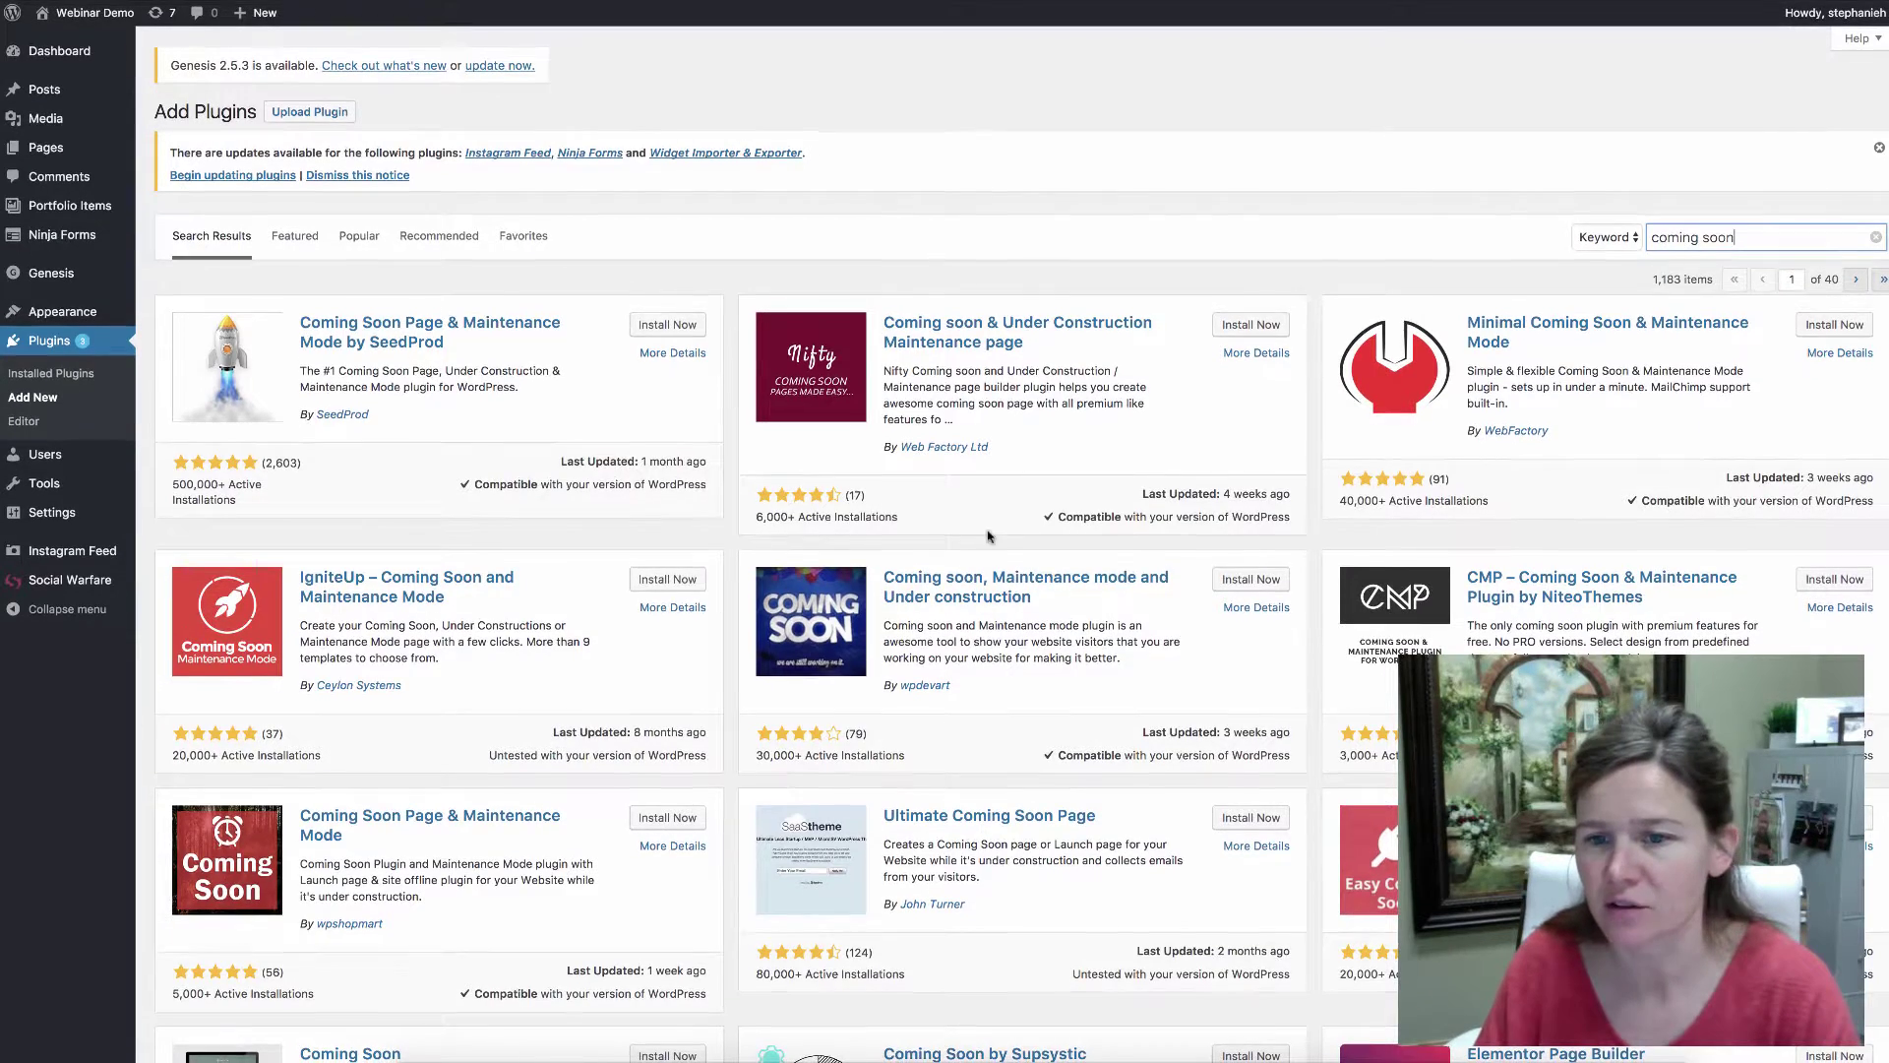
Compare the found plugins by their last update date, number of ratings and active installations
scroll(1004, 740, "down", 3)
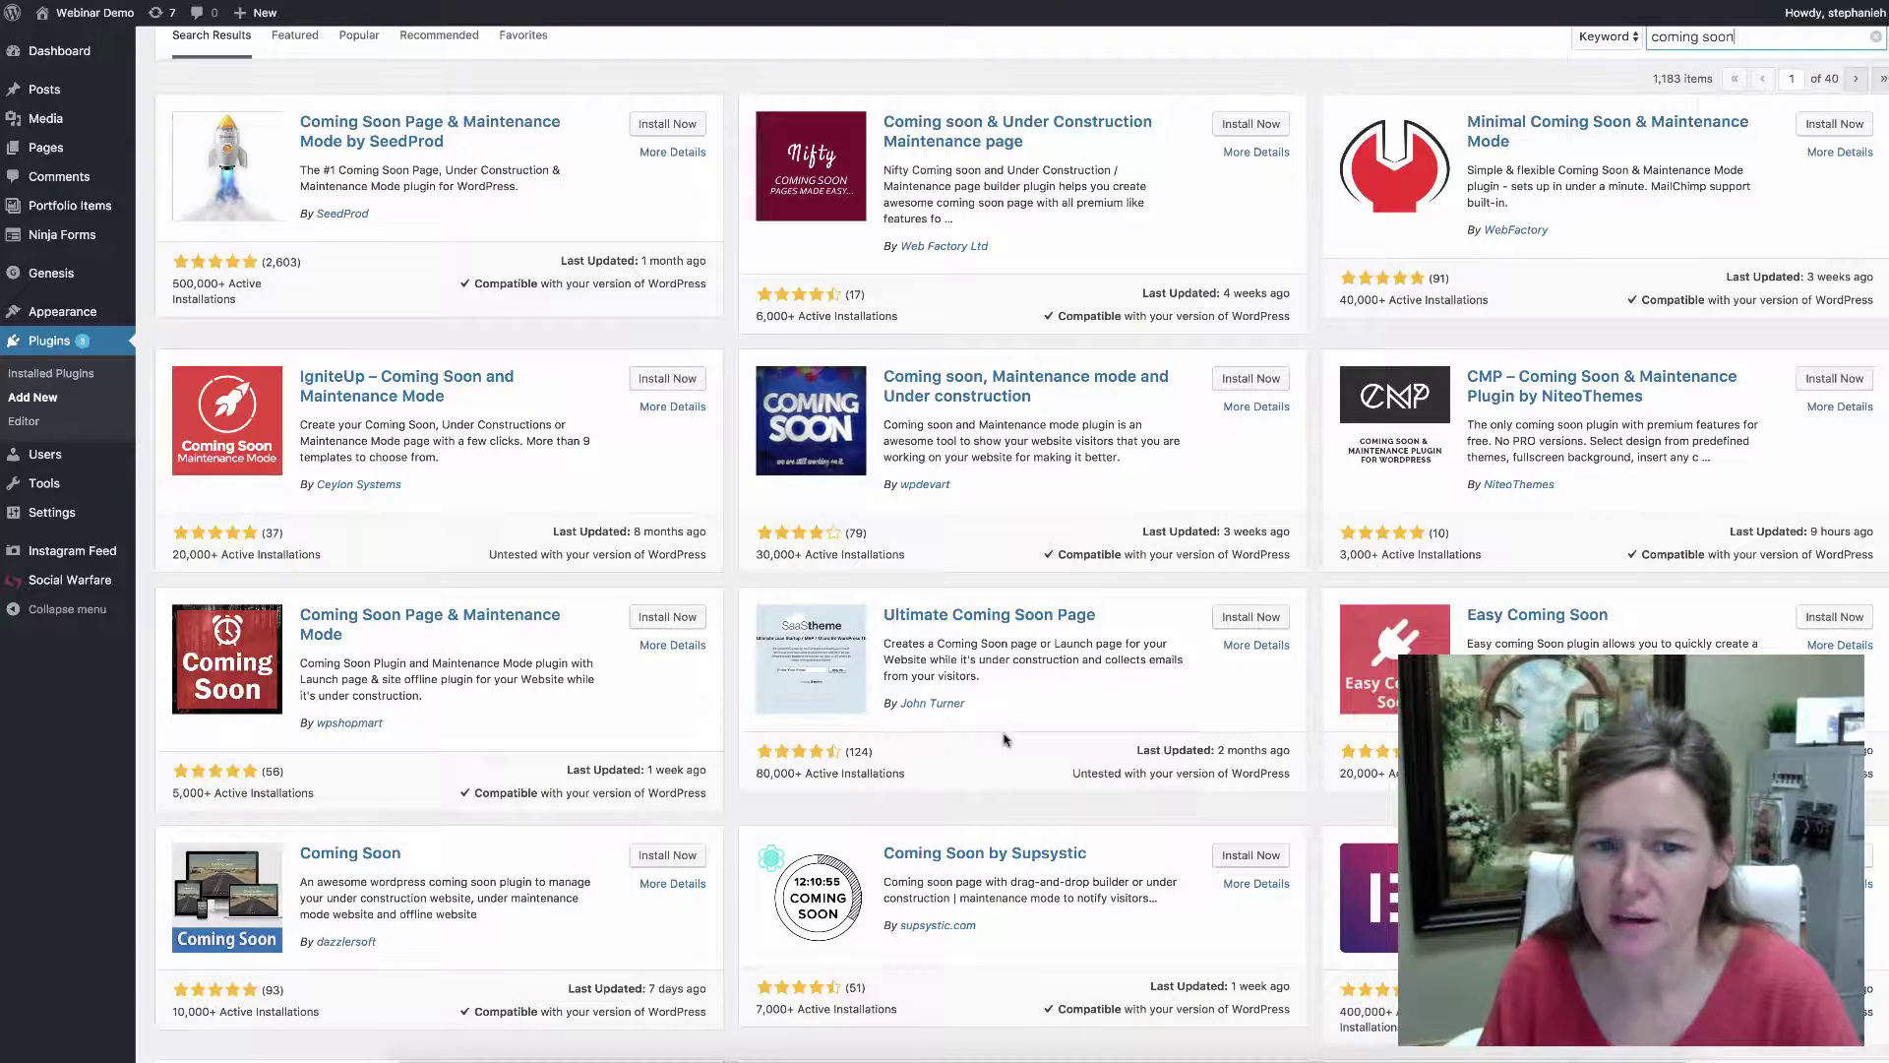
scroll(1005, 740, "up", 2)
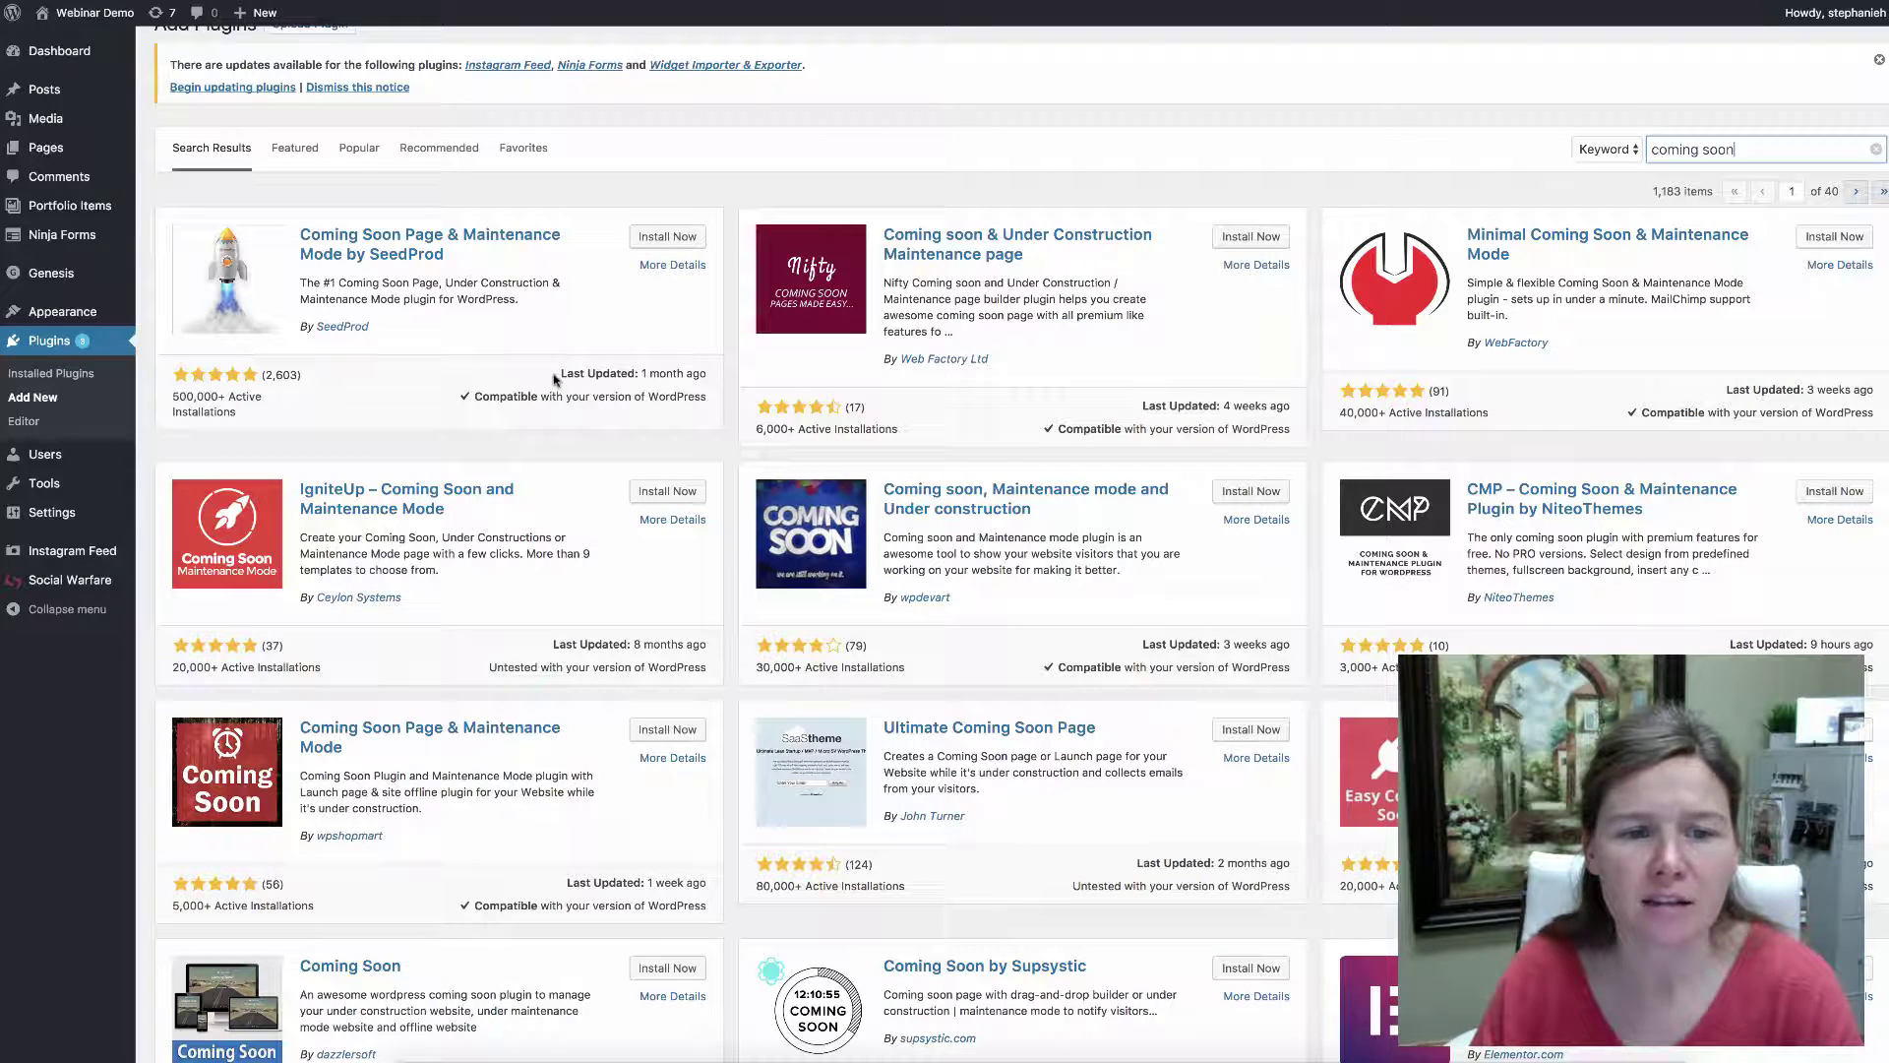
left_click_drag(558, 374, 692, 385)
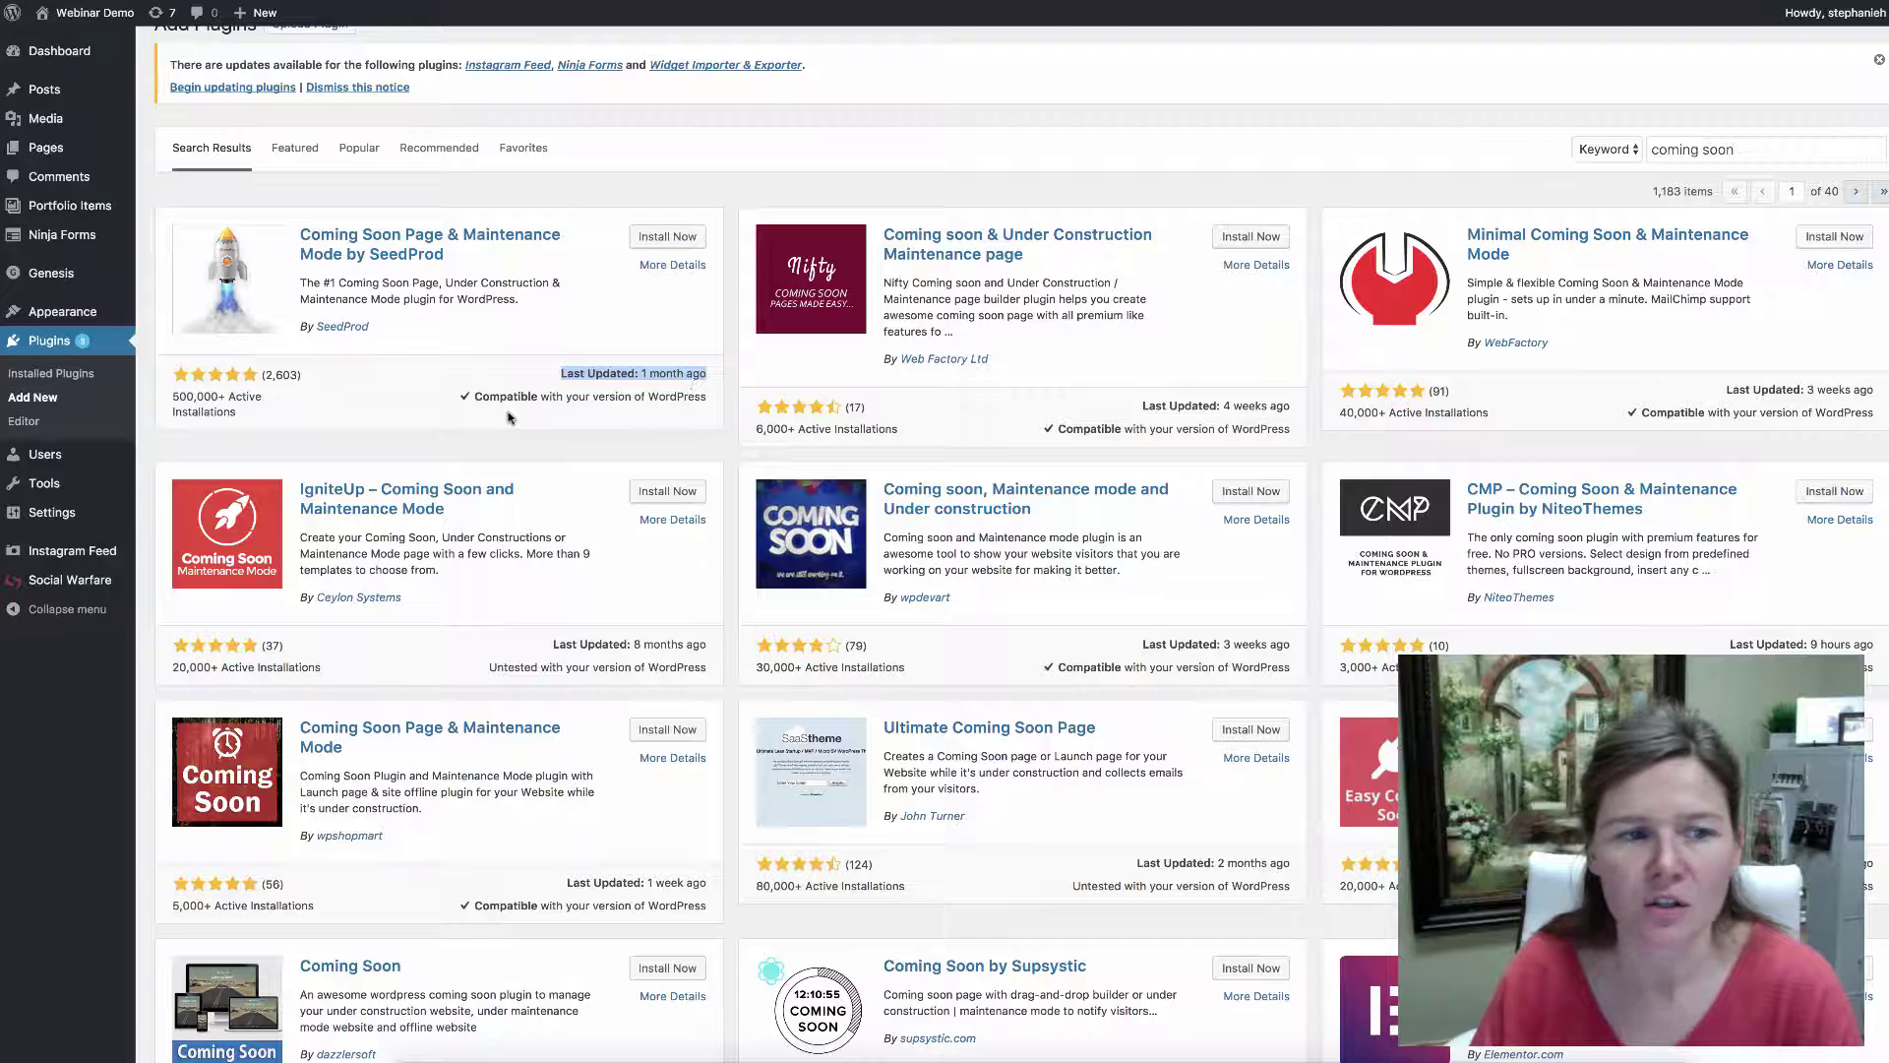
left_click_drag(173, 389, 252, 418)
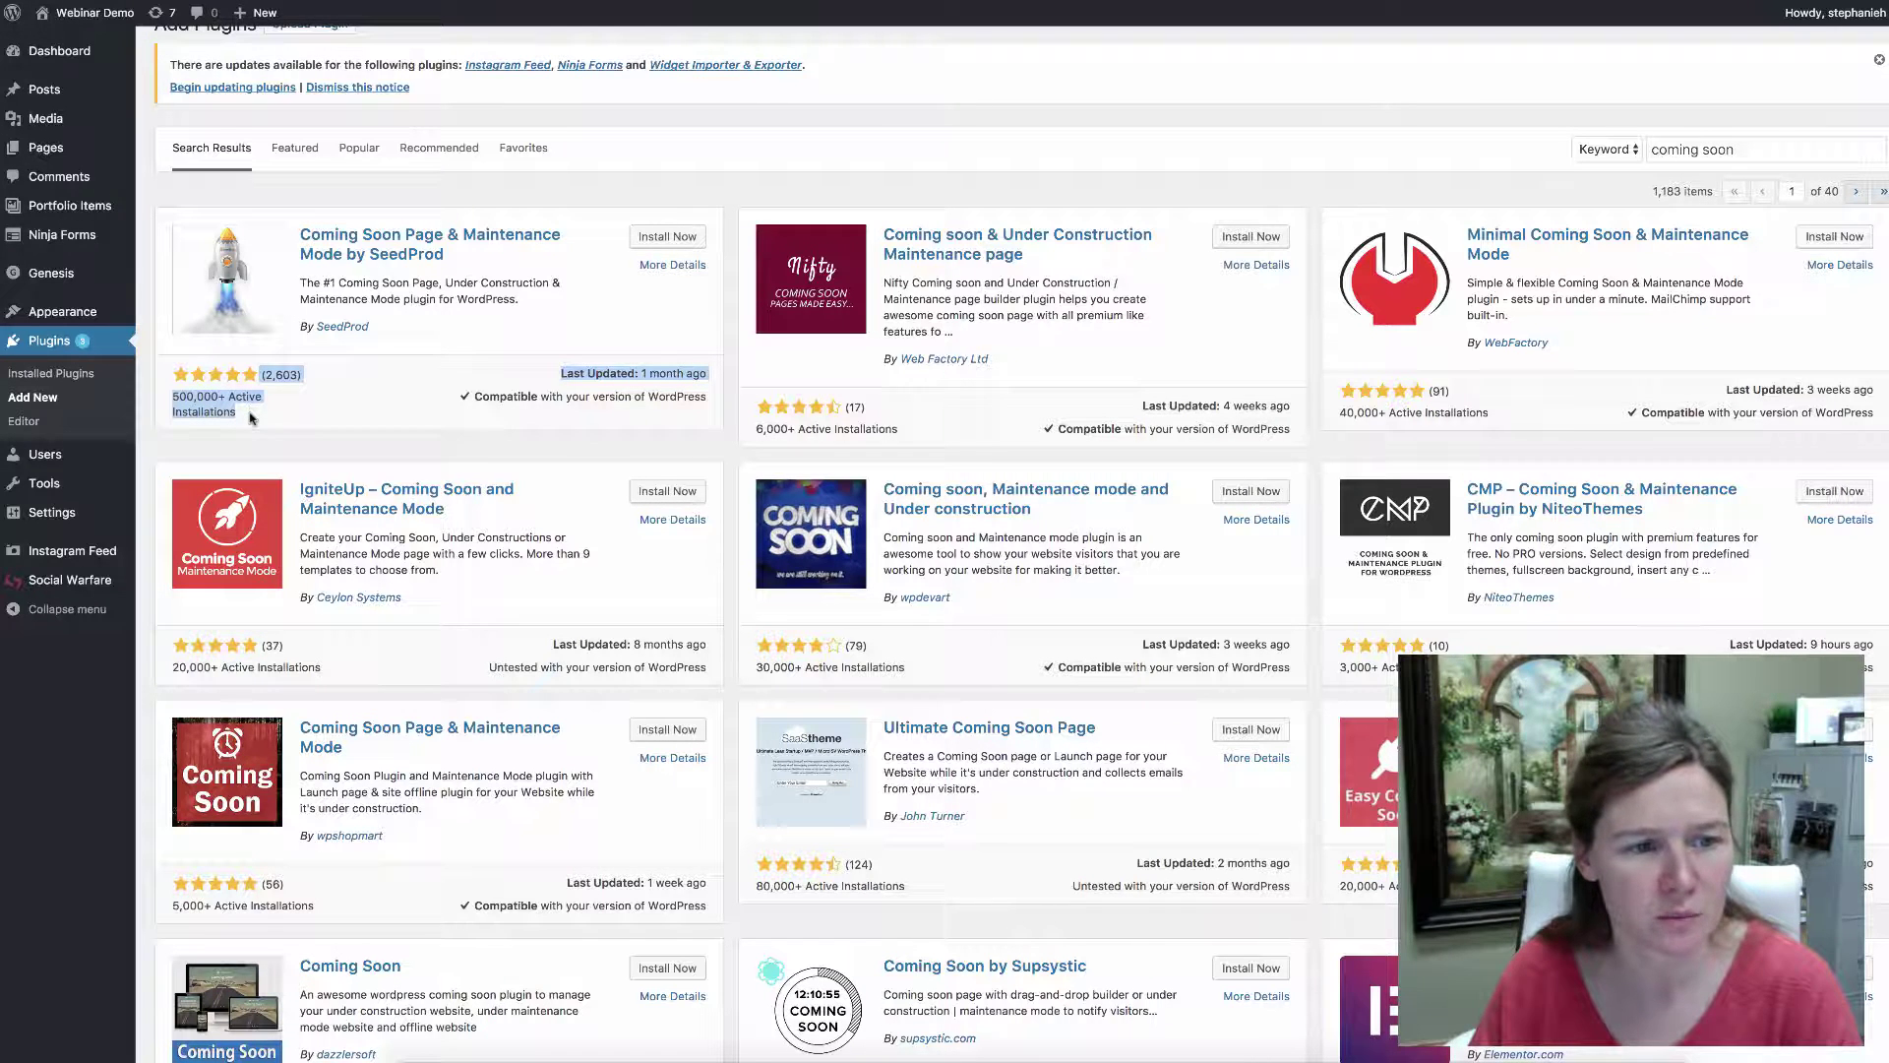
left_click_drag(557, 375, 714, 379)
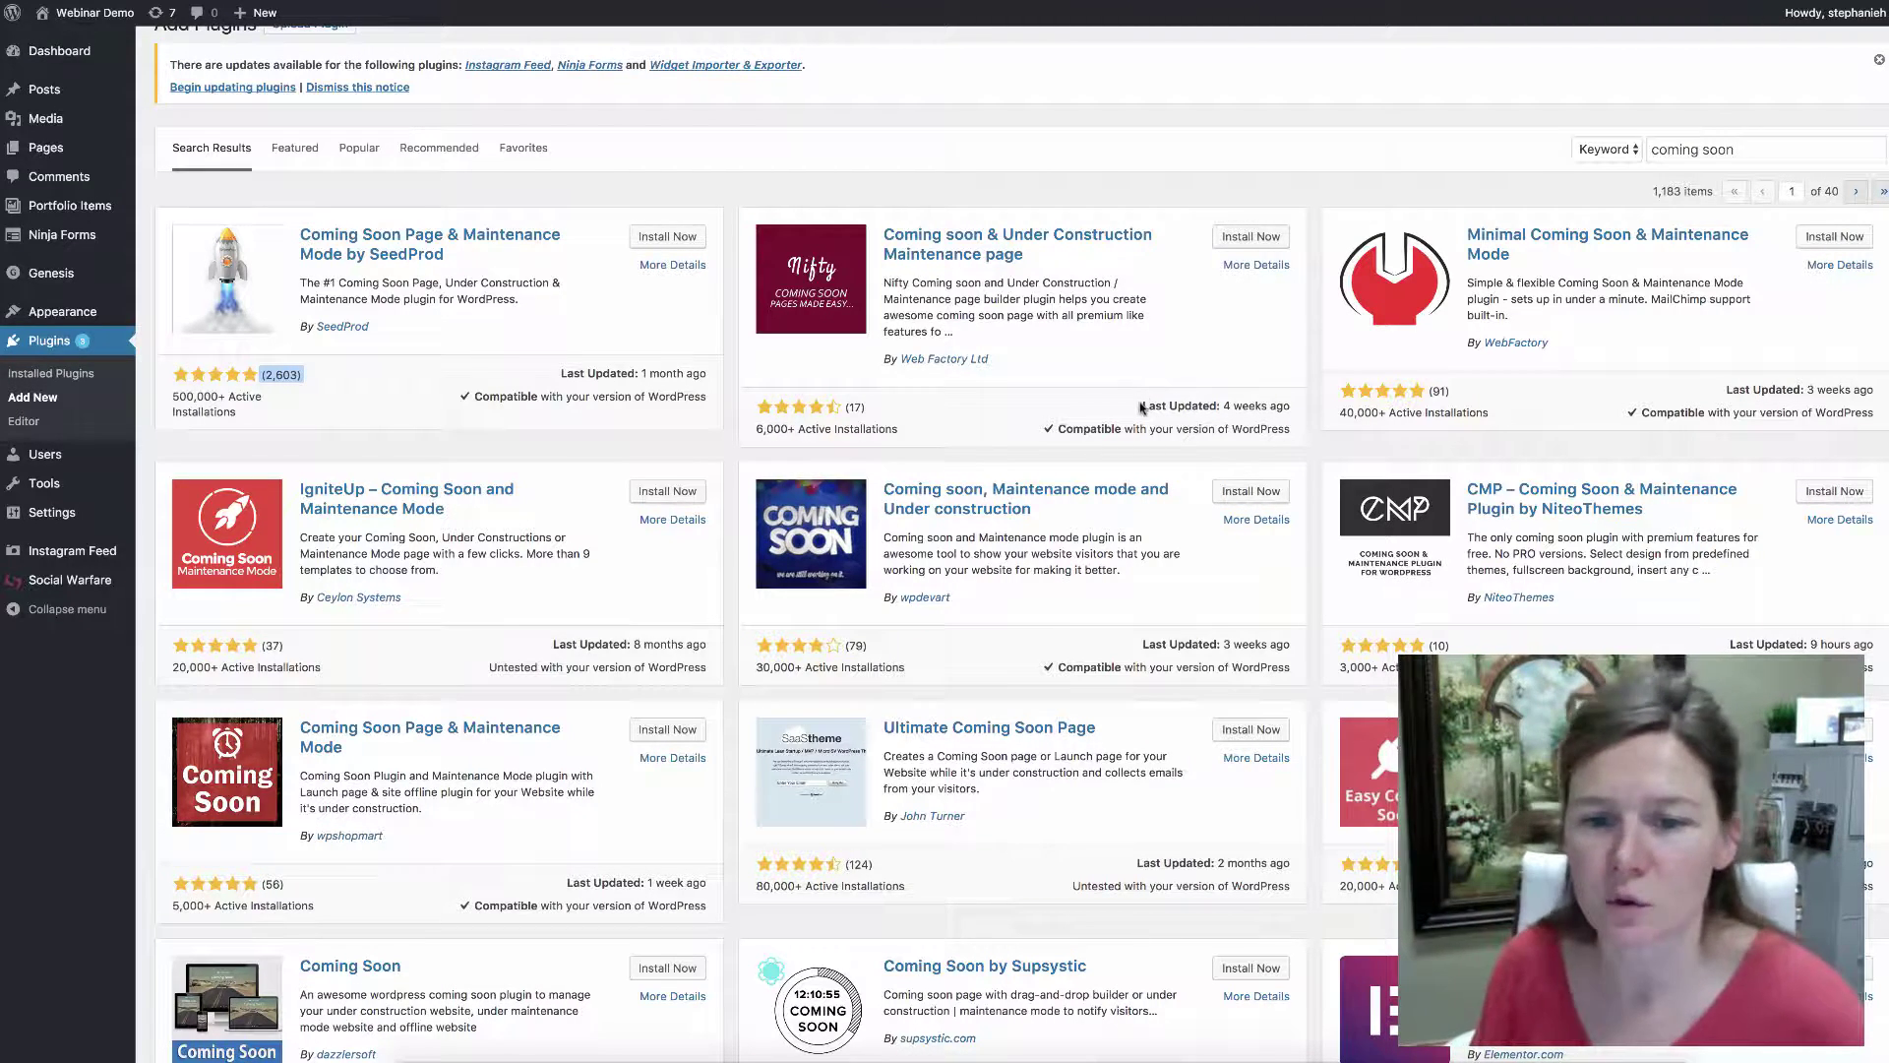
left_click_drag(1142, 405, 1290, 406)
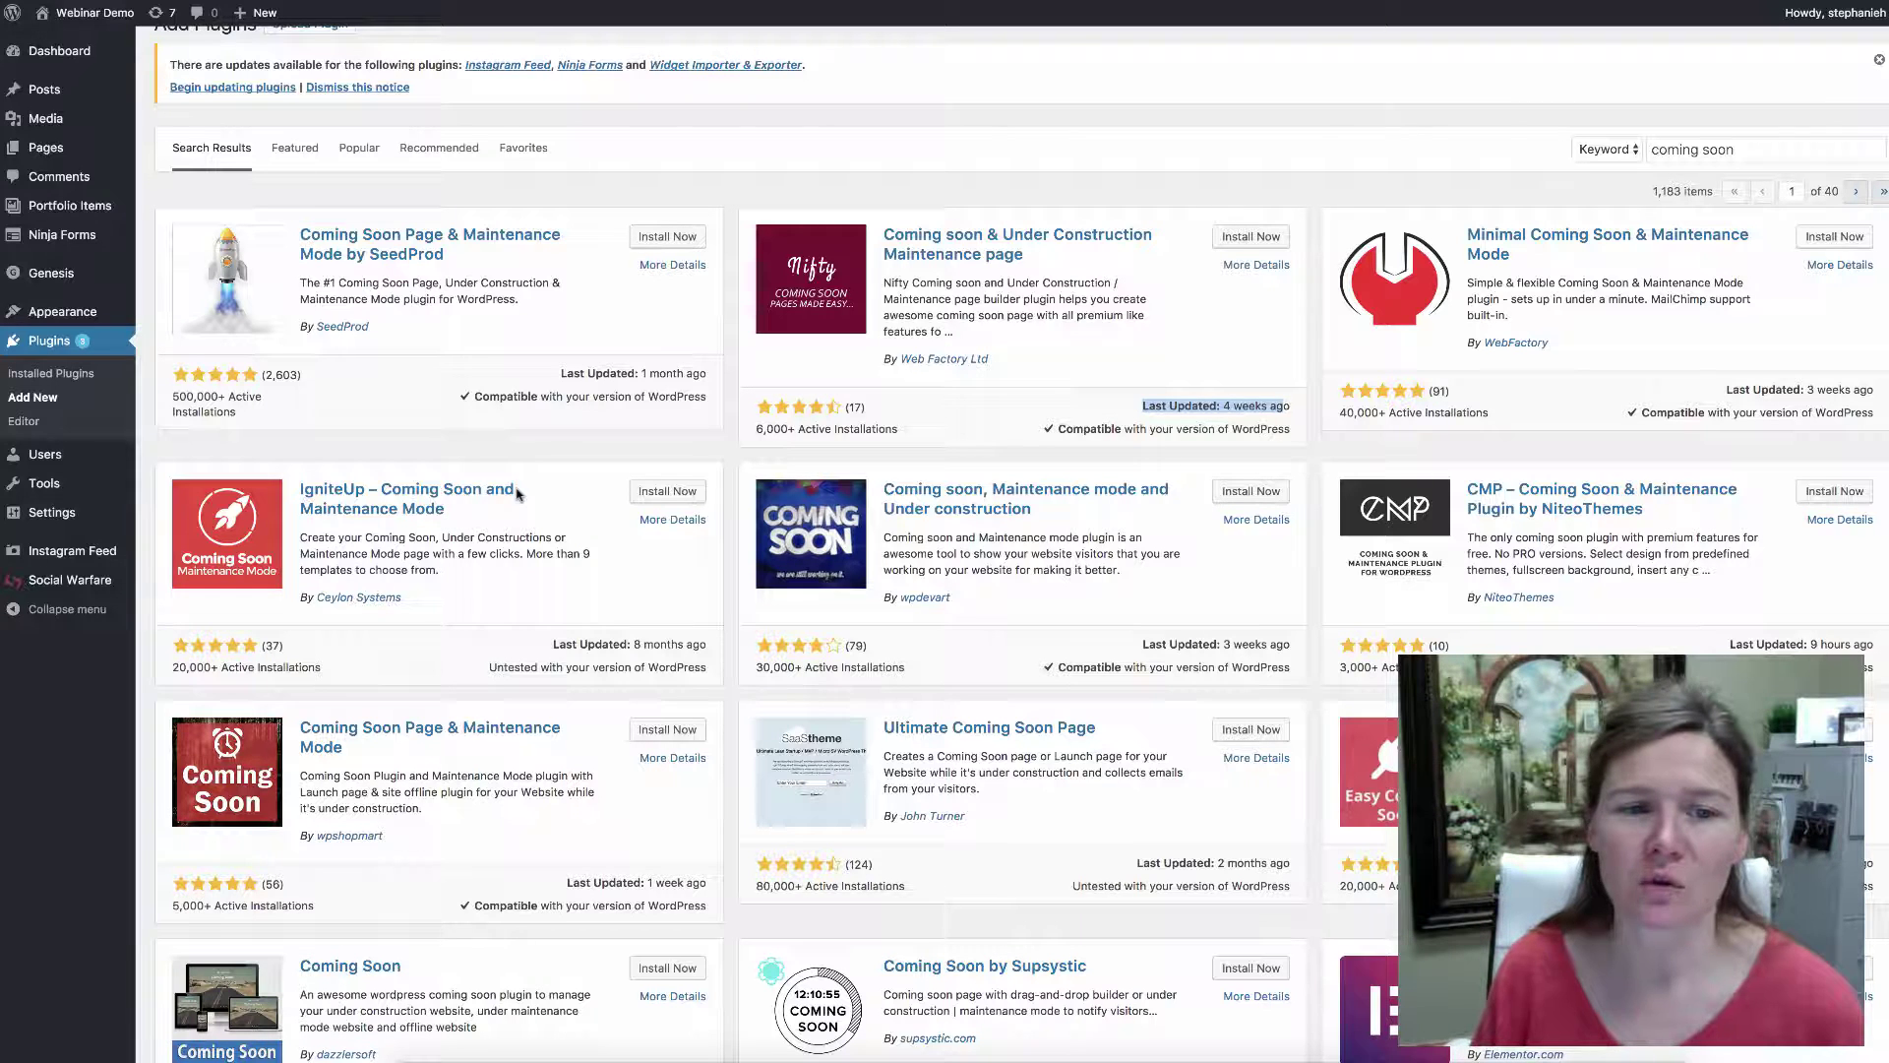
left_click_drag(559, 373, 705, 372)
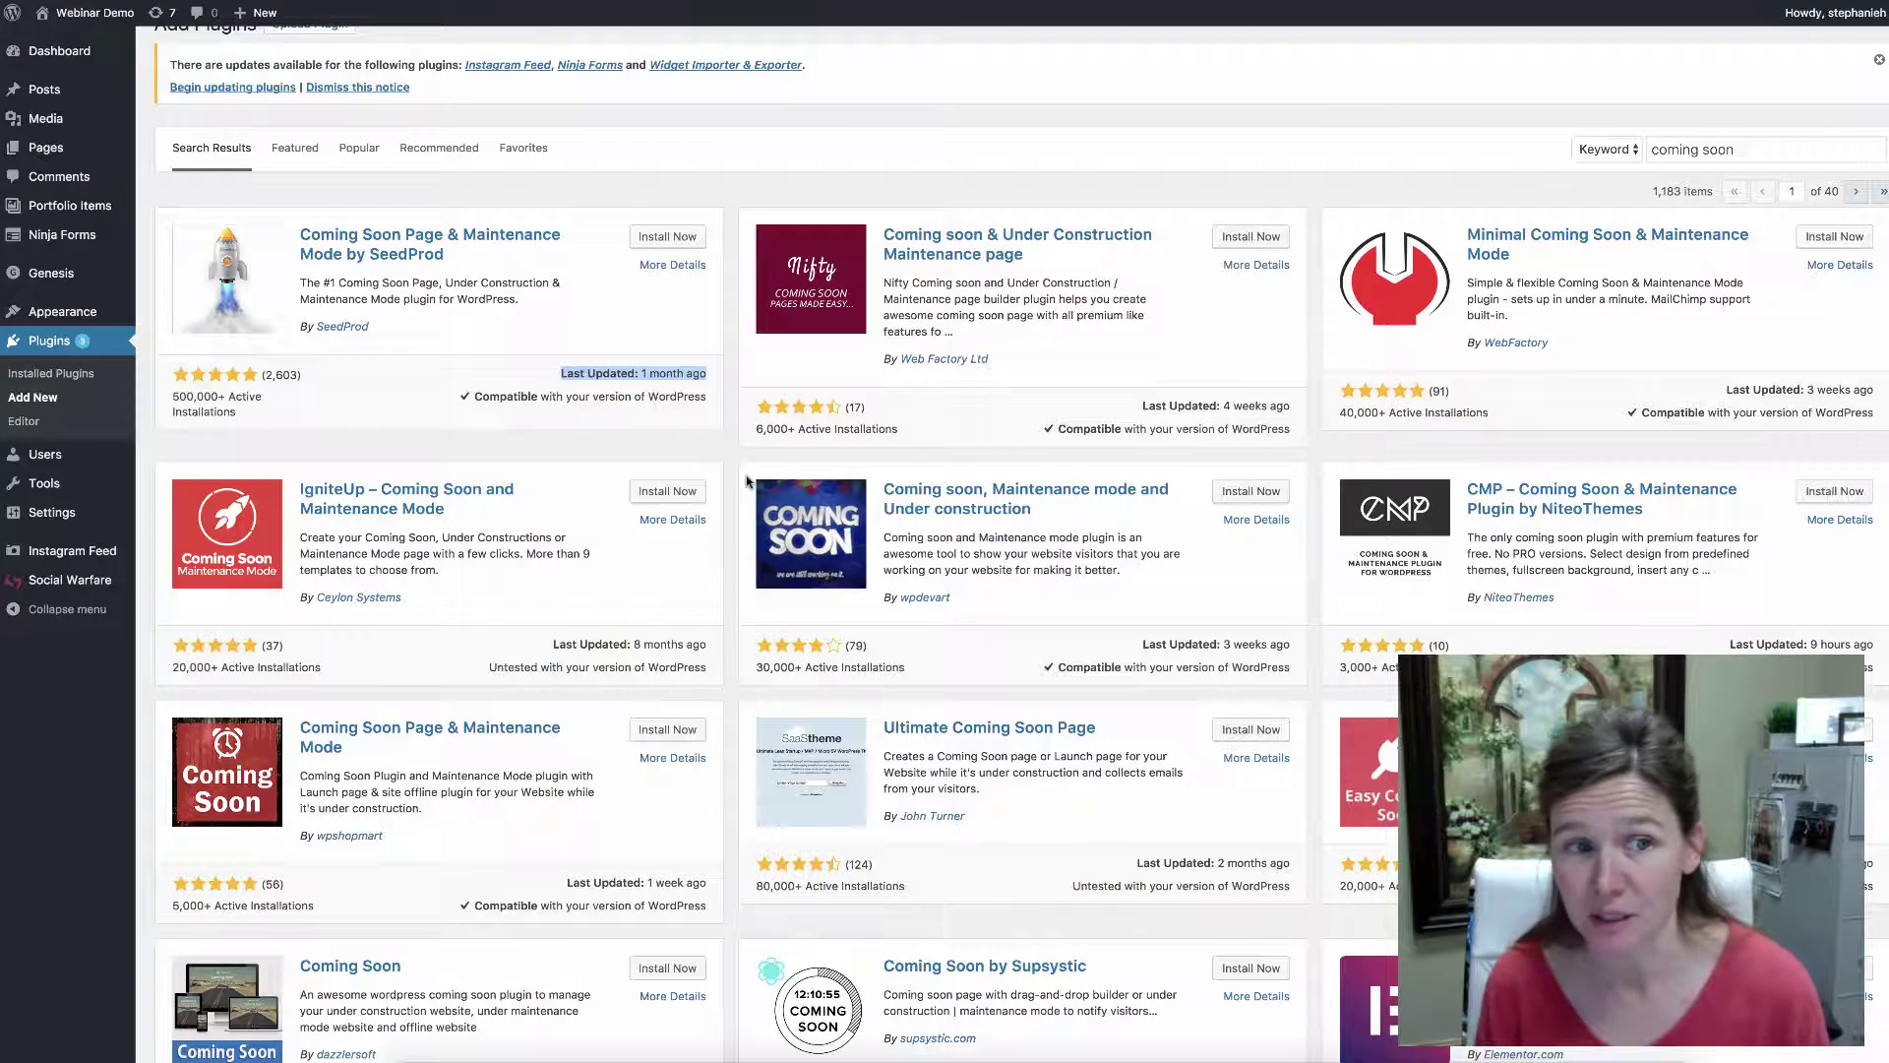
Return to the list of installed plugins and review its entries
left_click(44, 374)
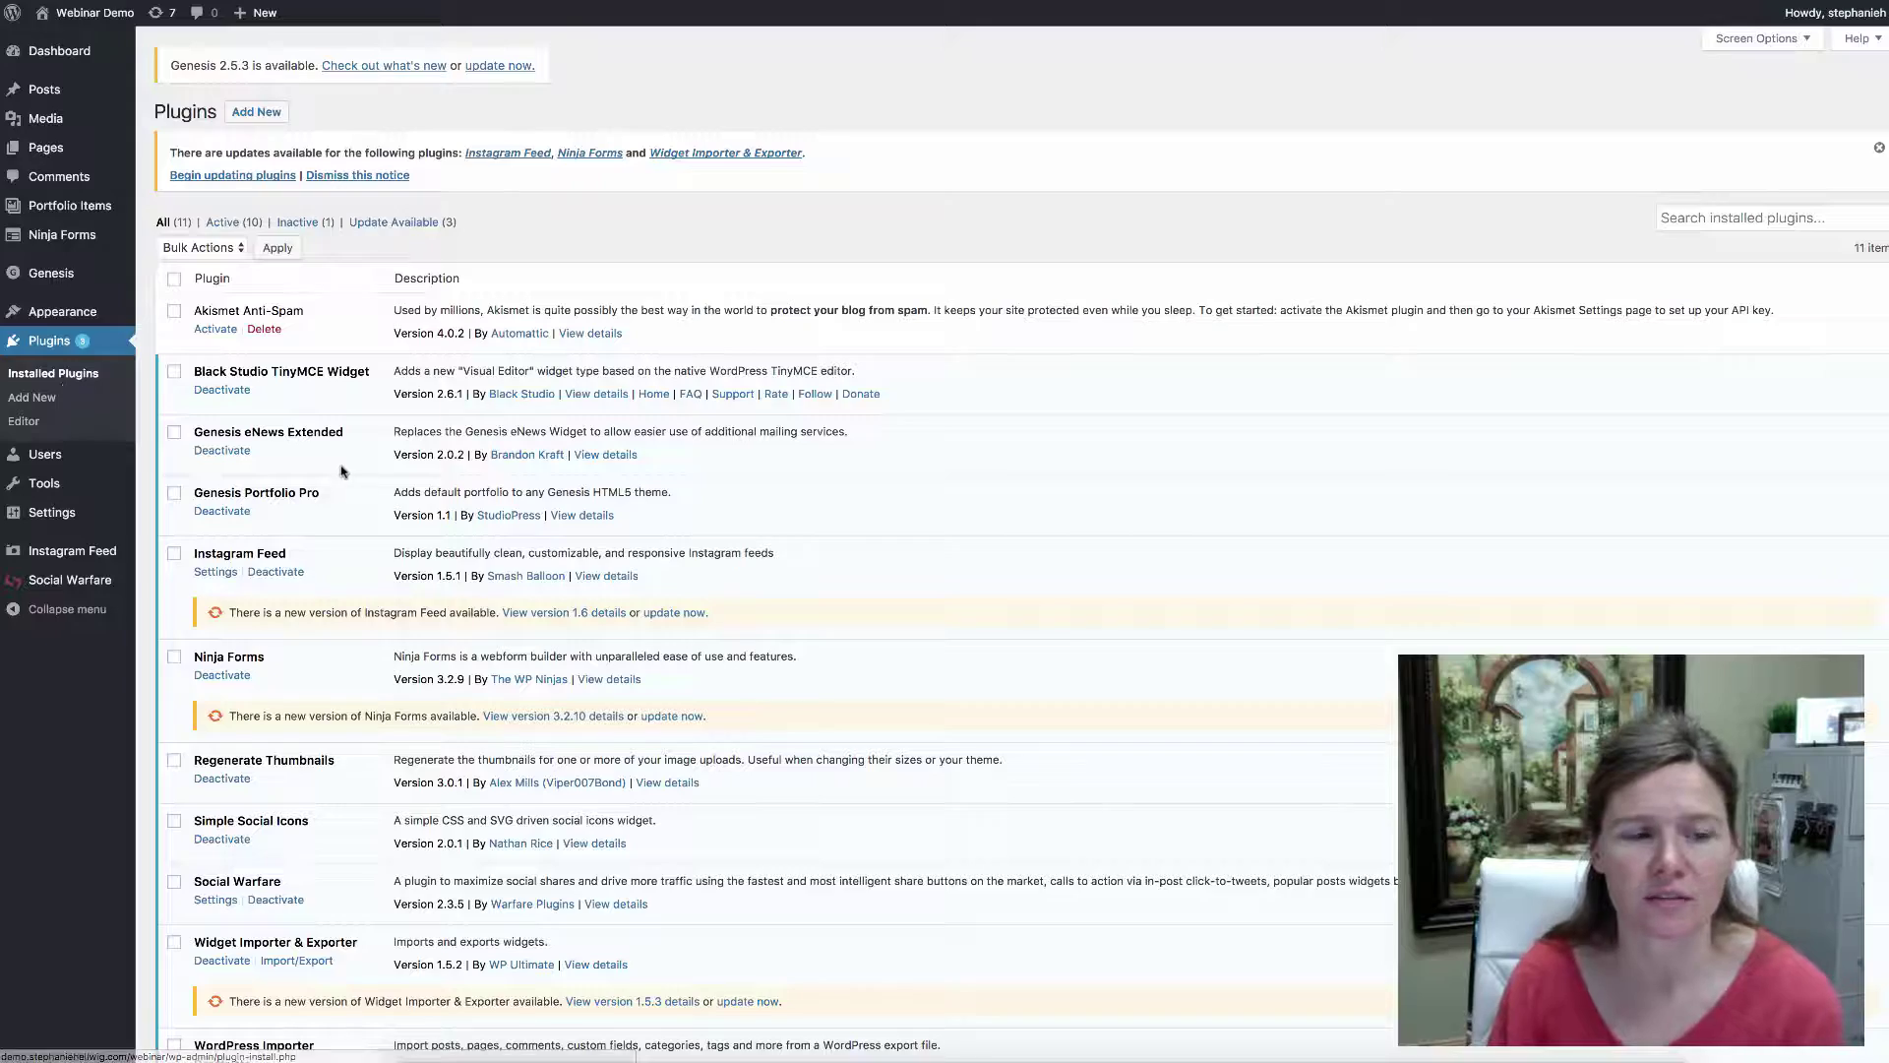
scroll(343, 473, "down", 1)
scroll(342, 472, "down", 3)
scroll(341, 463, "down", 1)
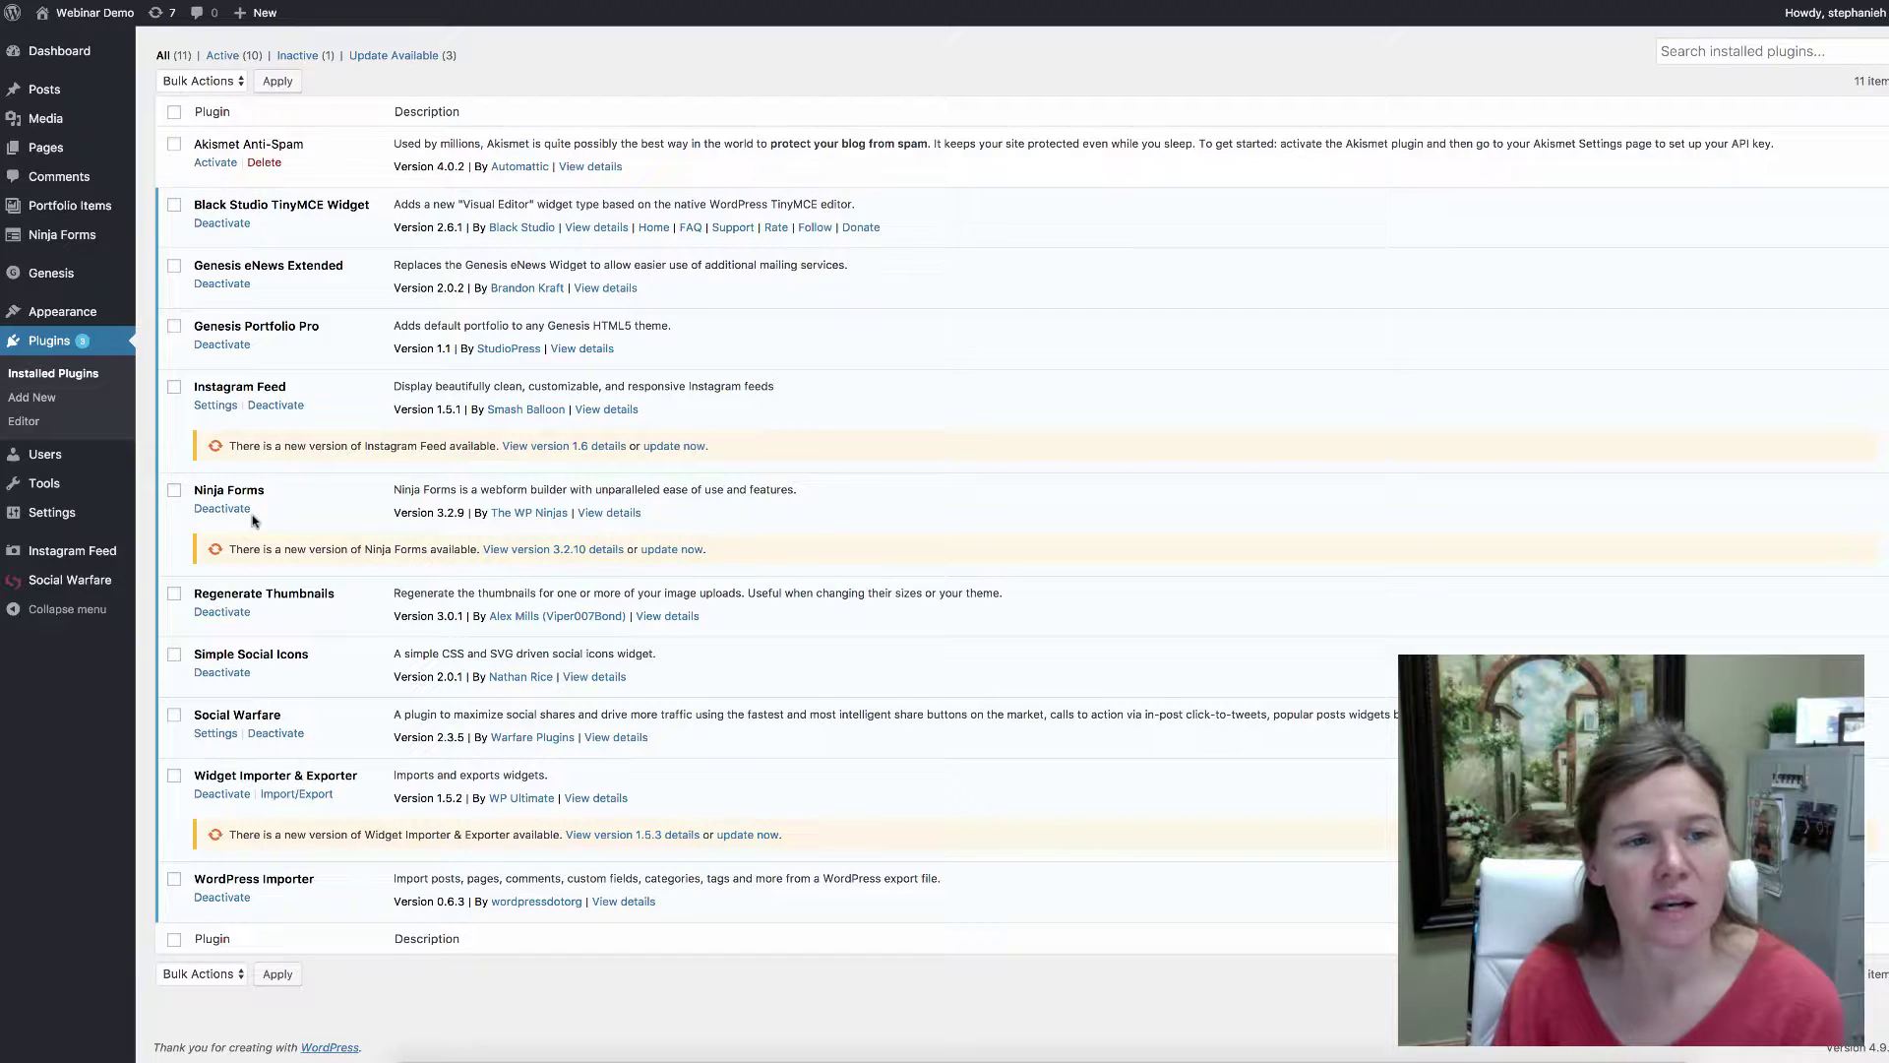
scroll(256, 527, "up", 2)
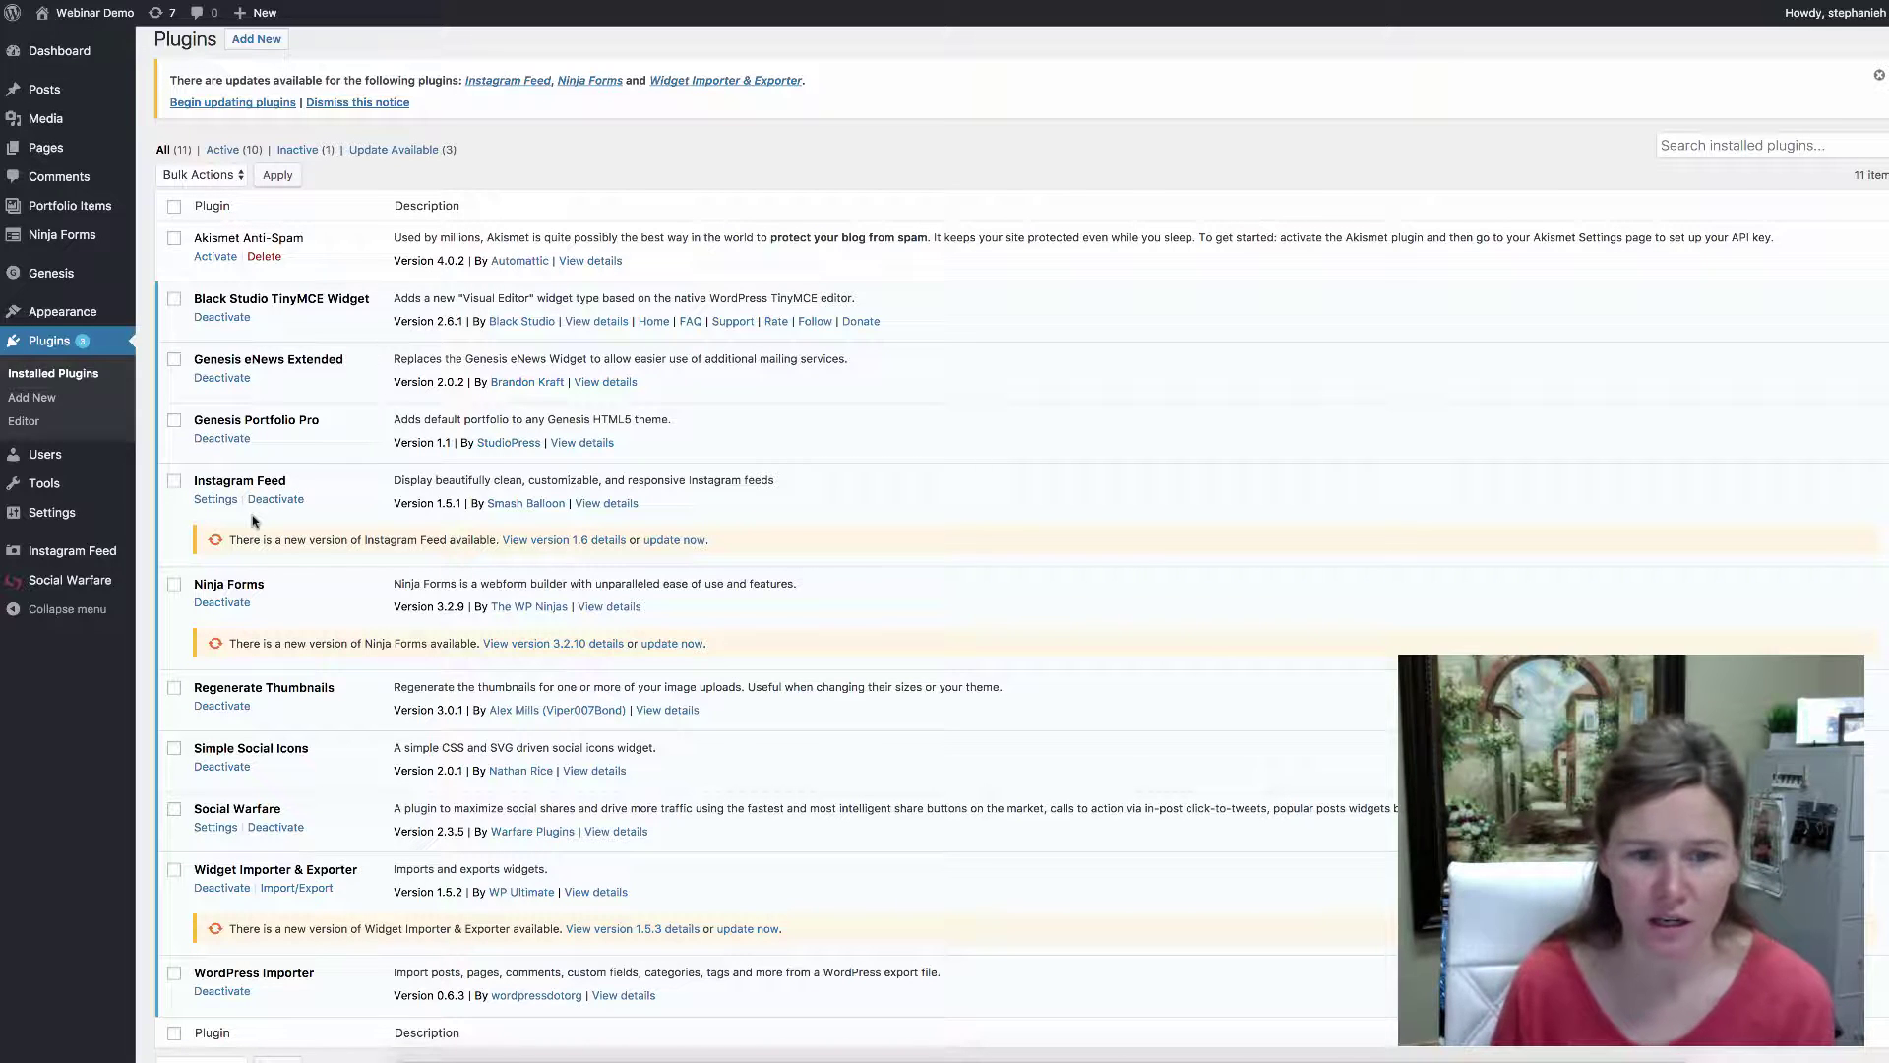
Update the Instagram Feed, Ninja Forms and Widget Importer & Exporter plugins together with one bulk action
left_click(175, 481)
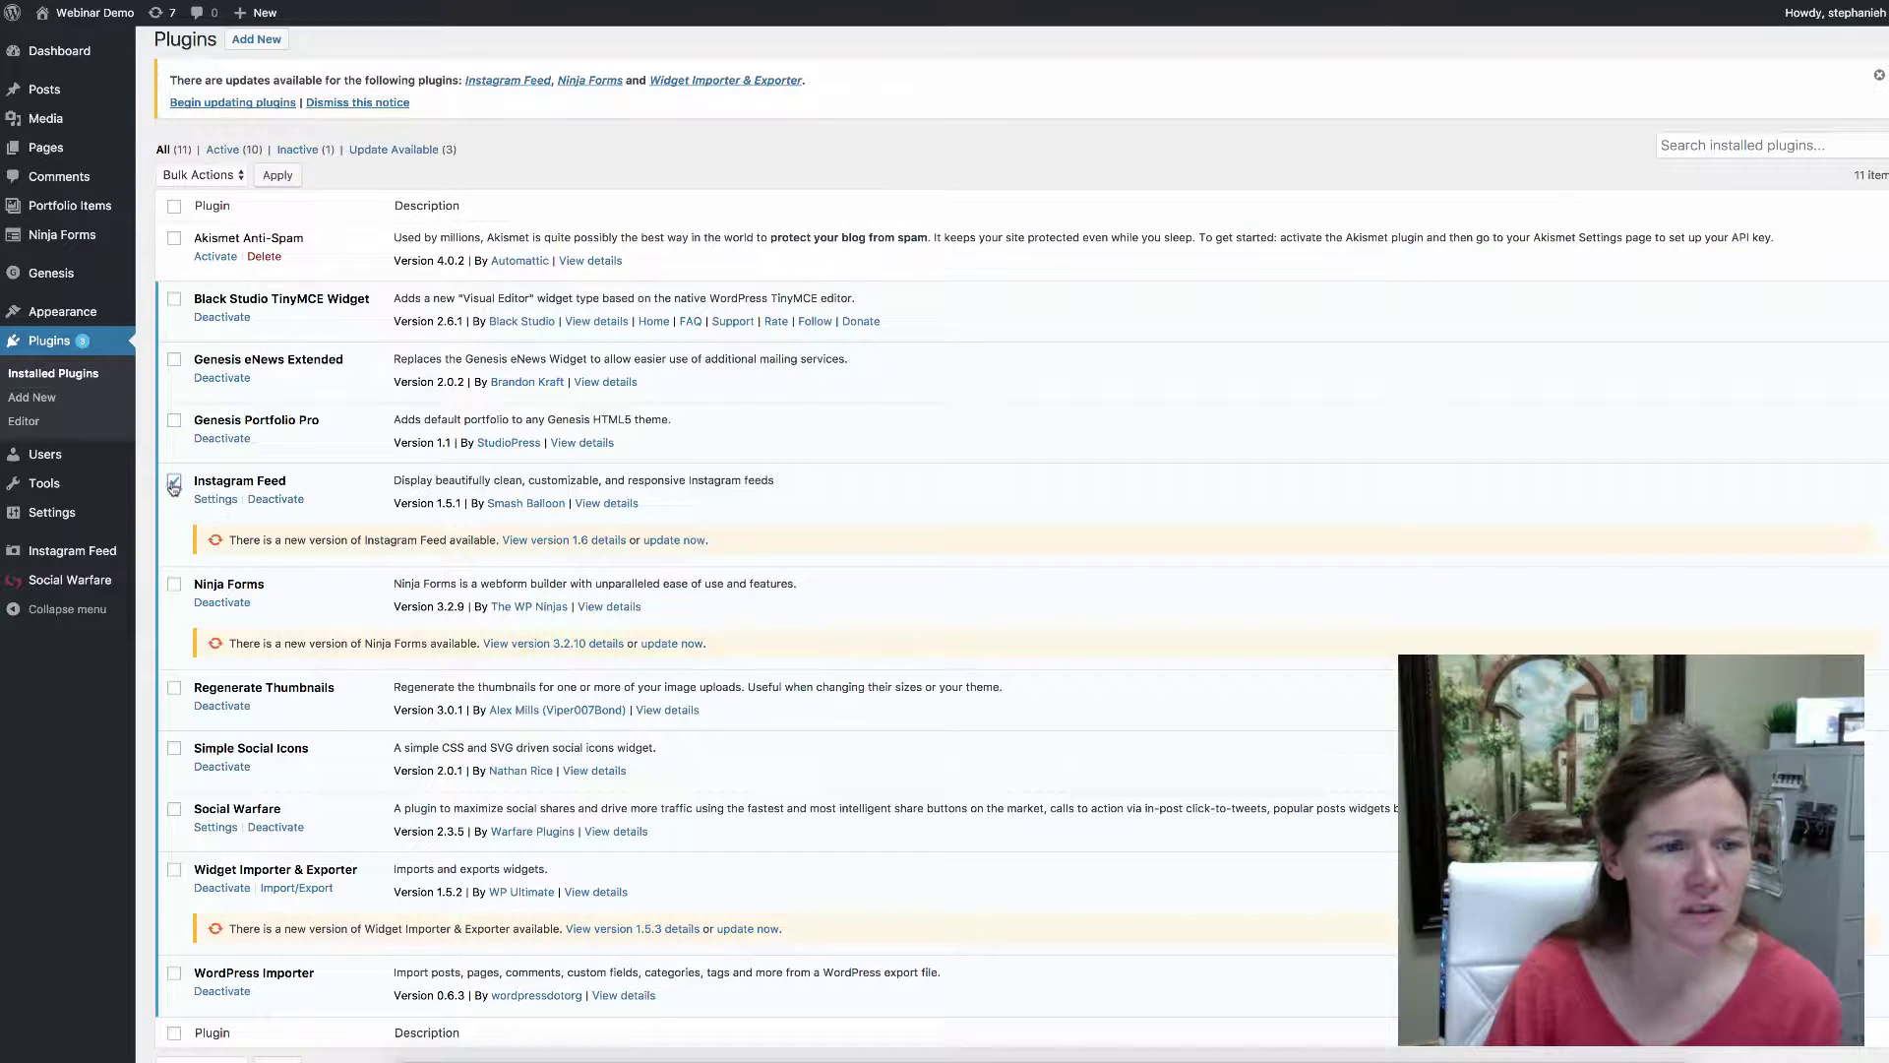
left_click(174, 585)
left_click(174, 870)
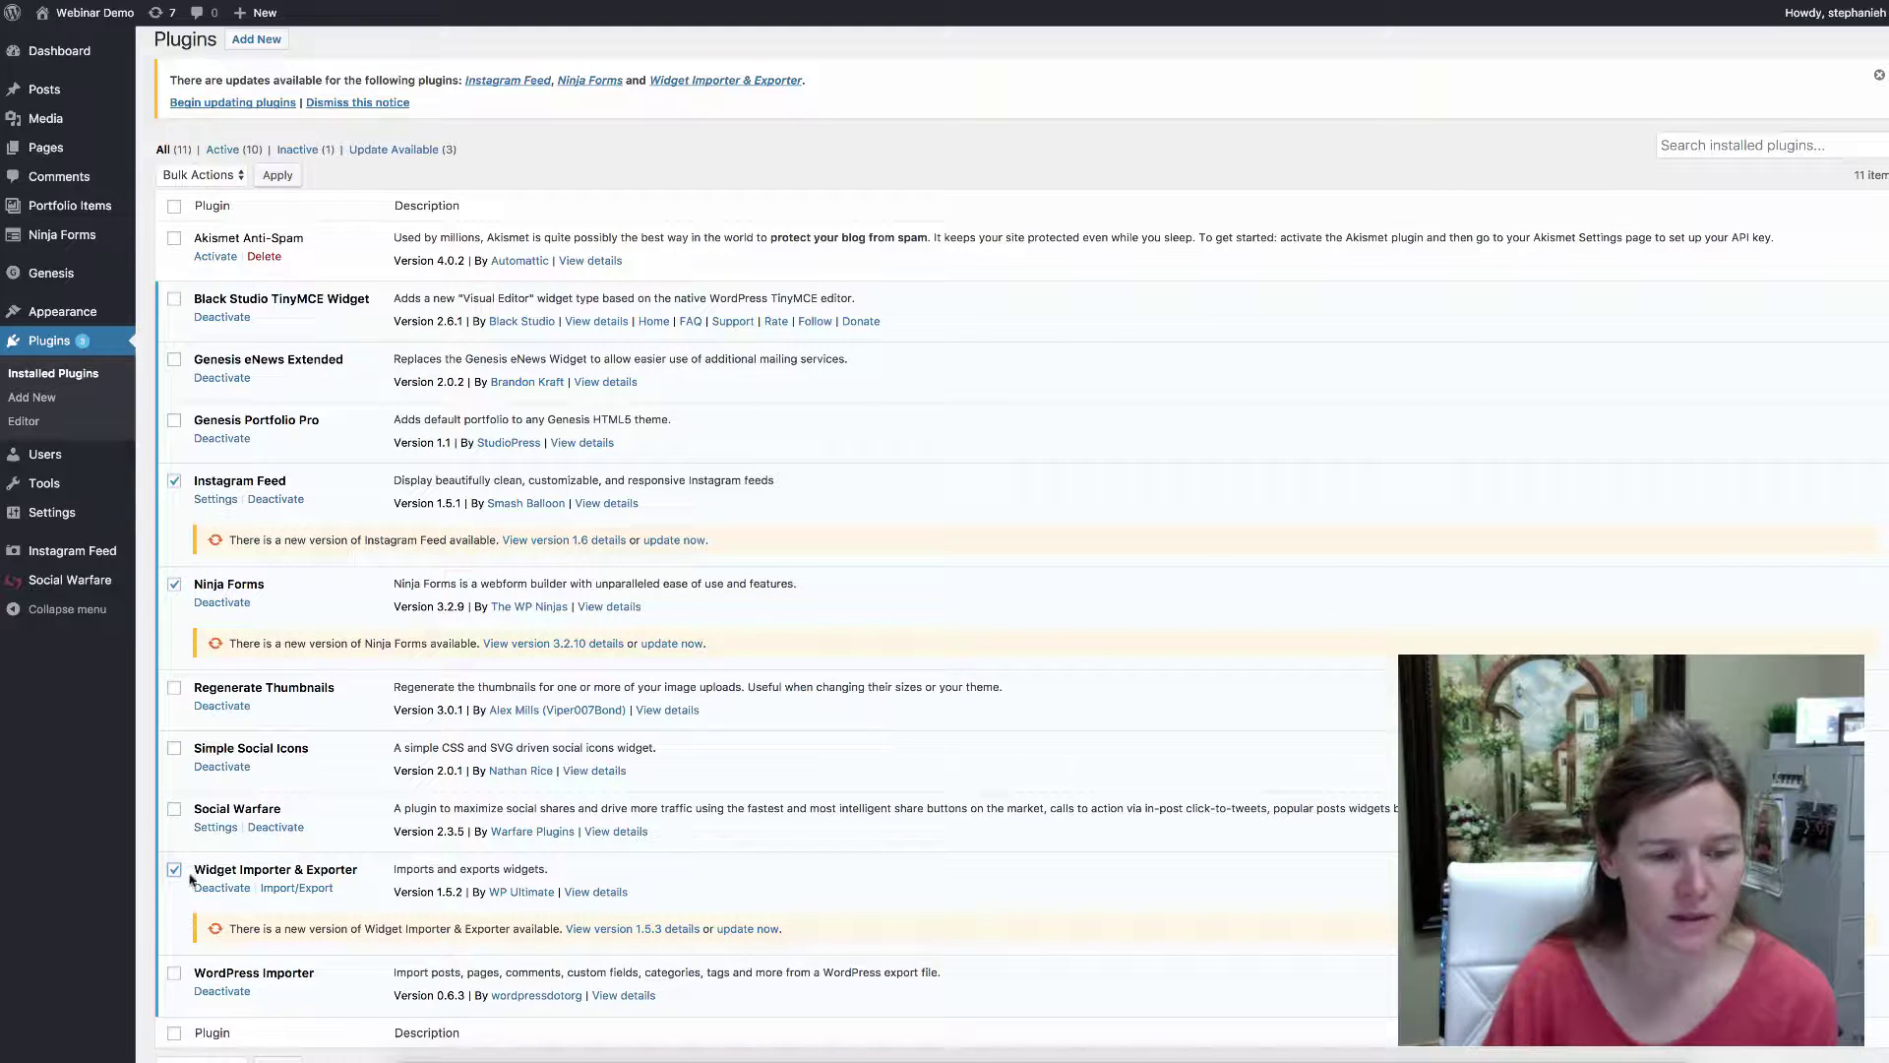
left_click(204, 176)
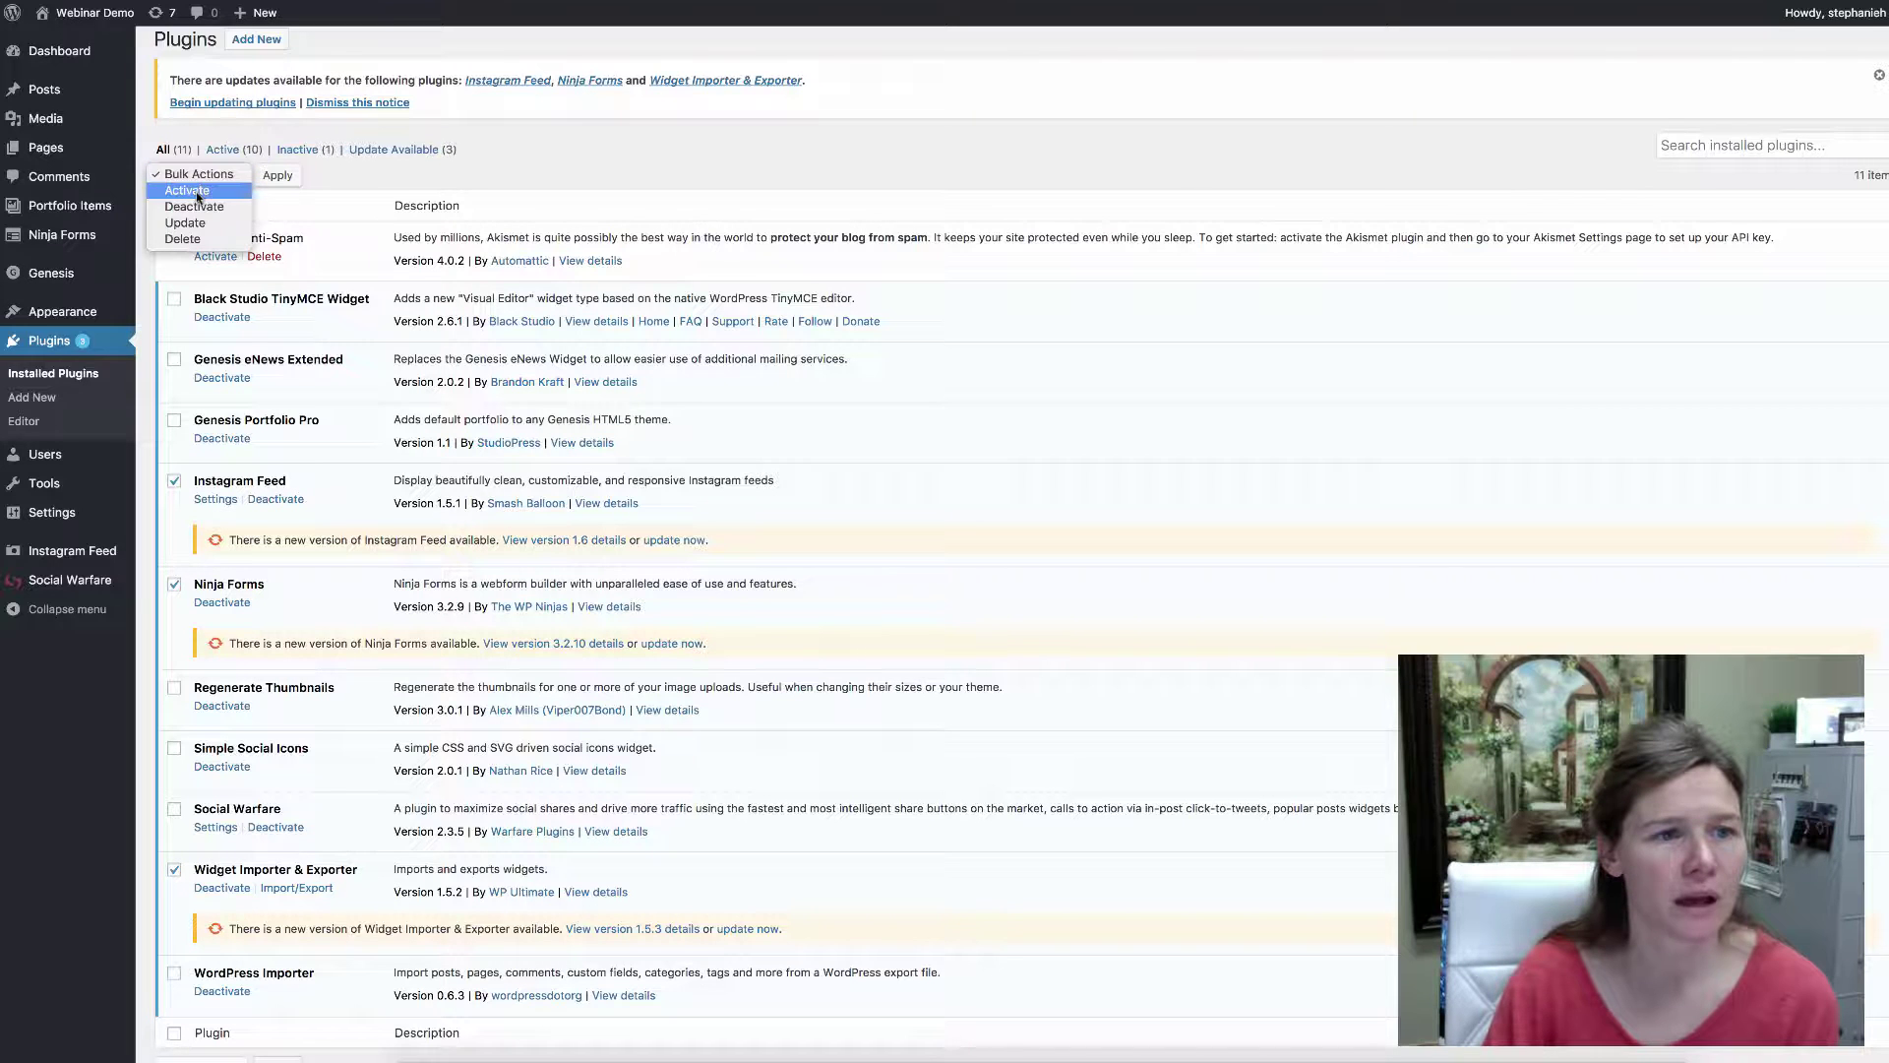
left_click(192, 191)
left_click(201, 175)
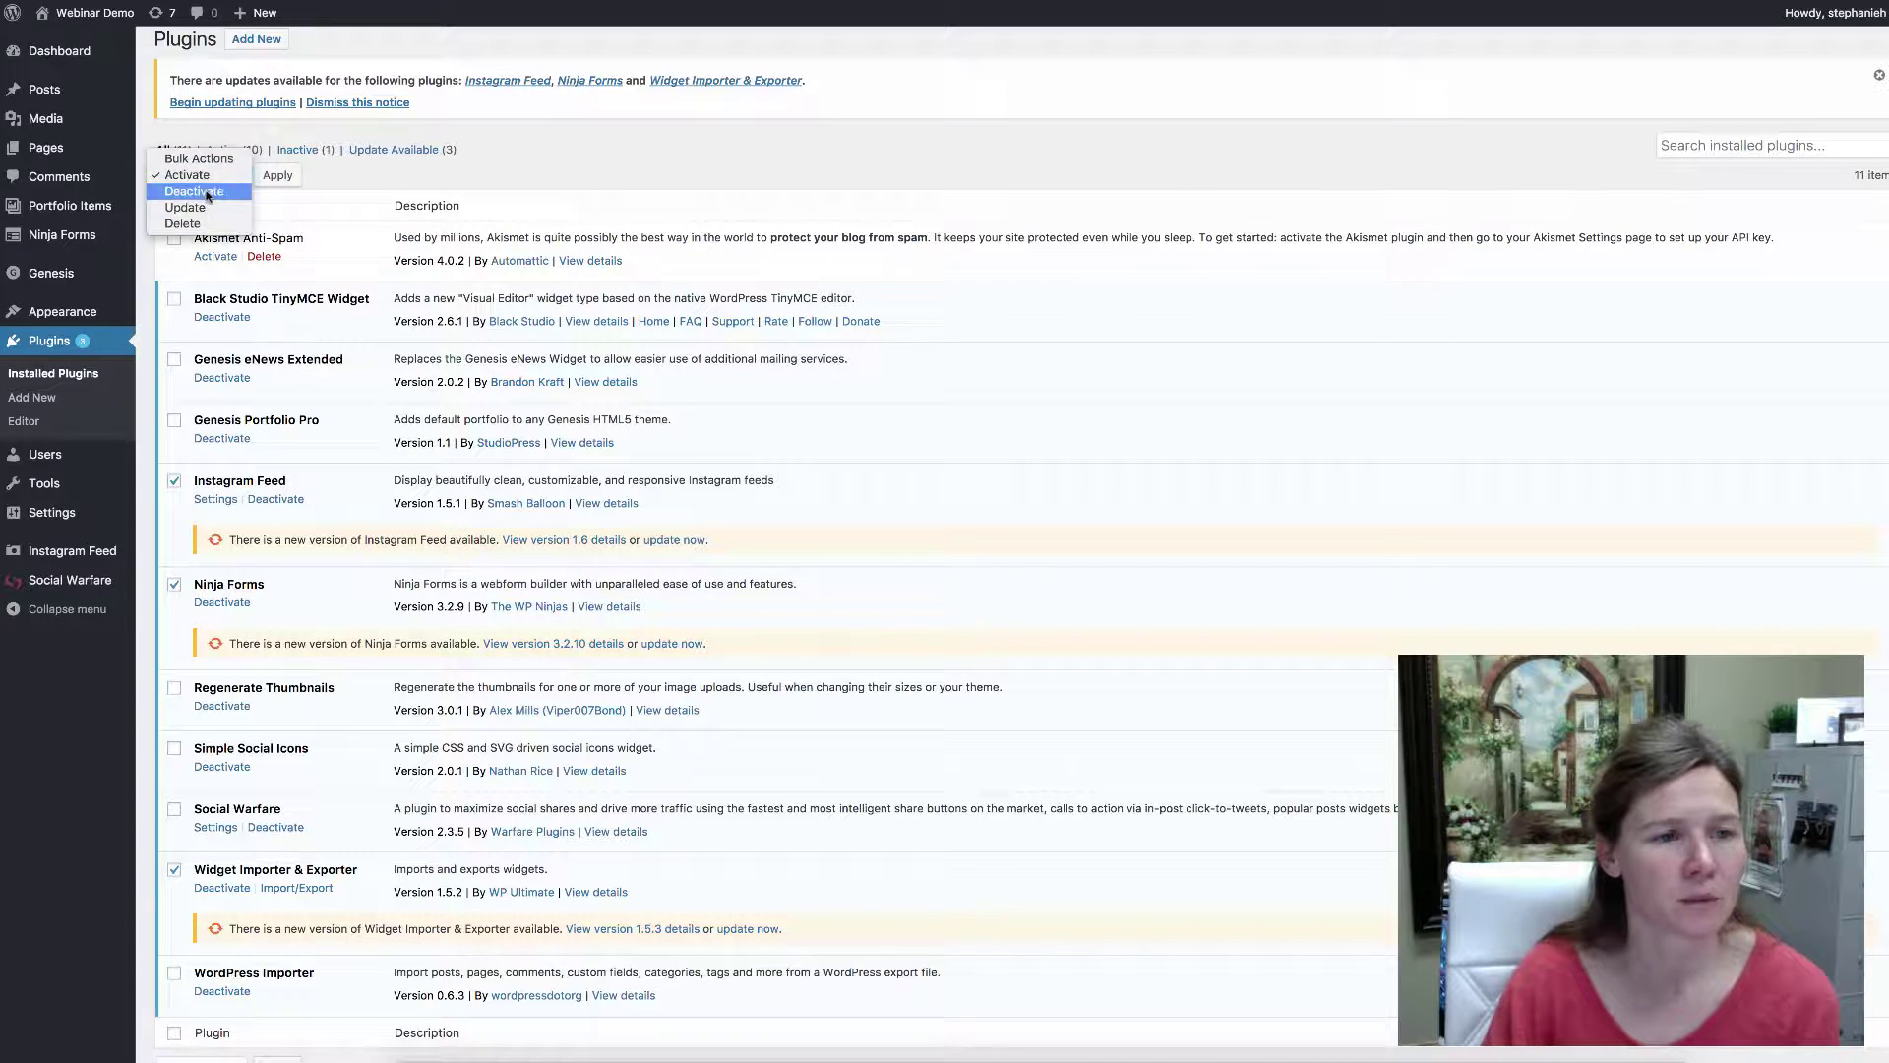
left_click(198, 209)
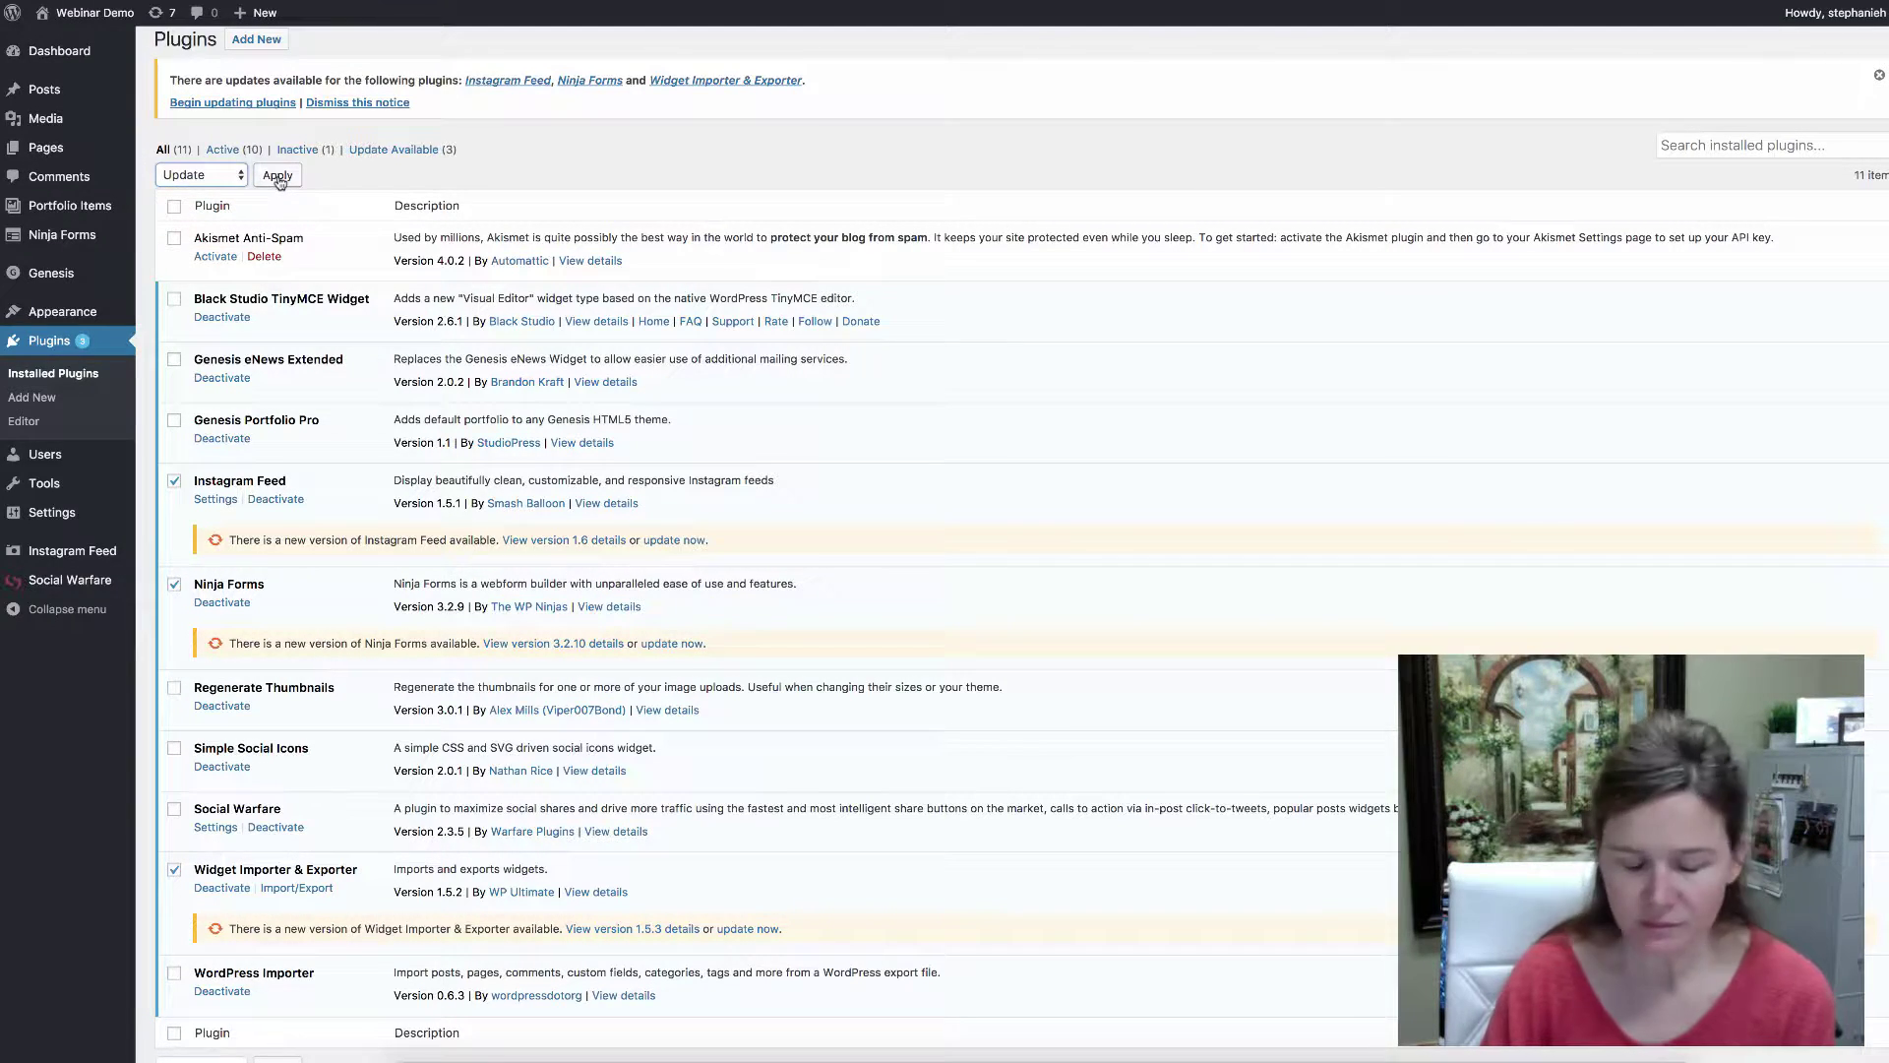
left_click(278, 176)
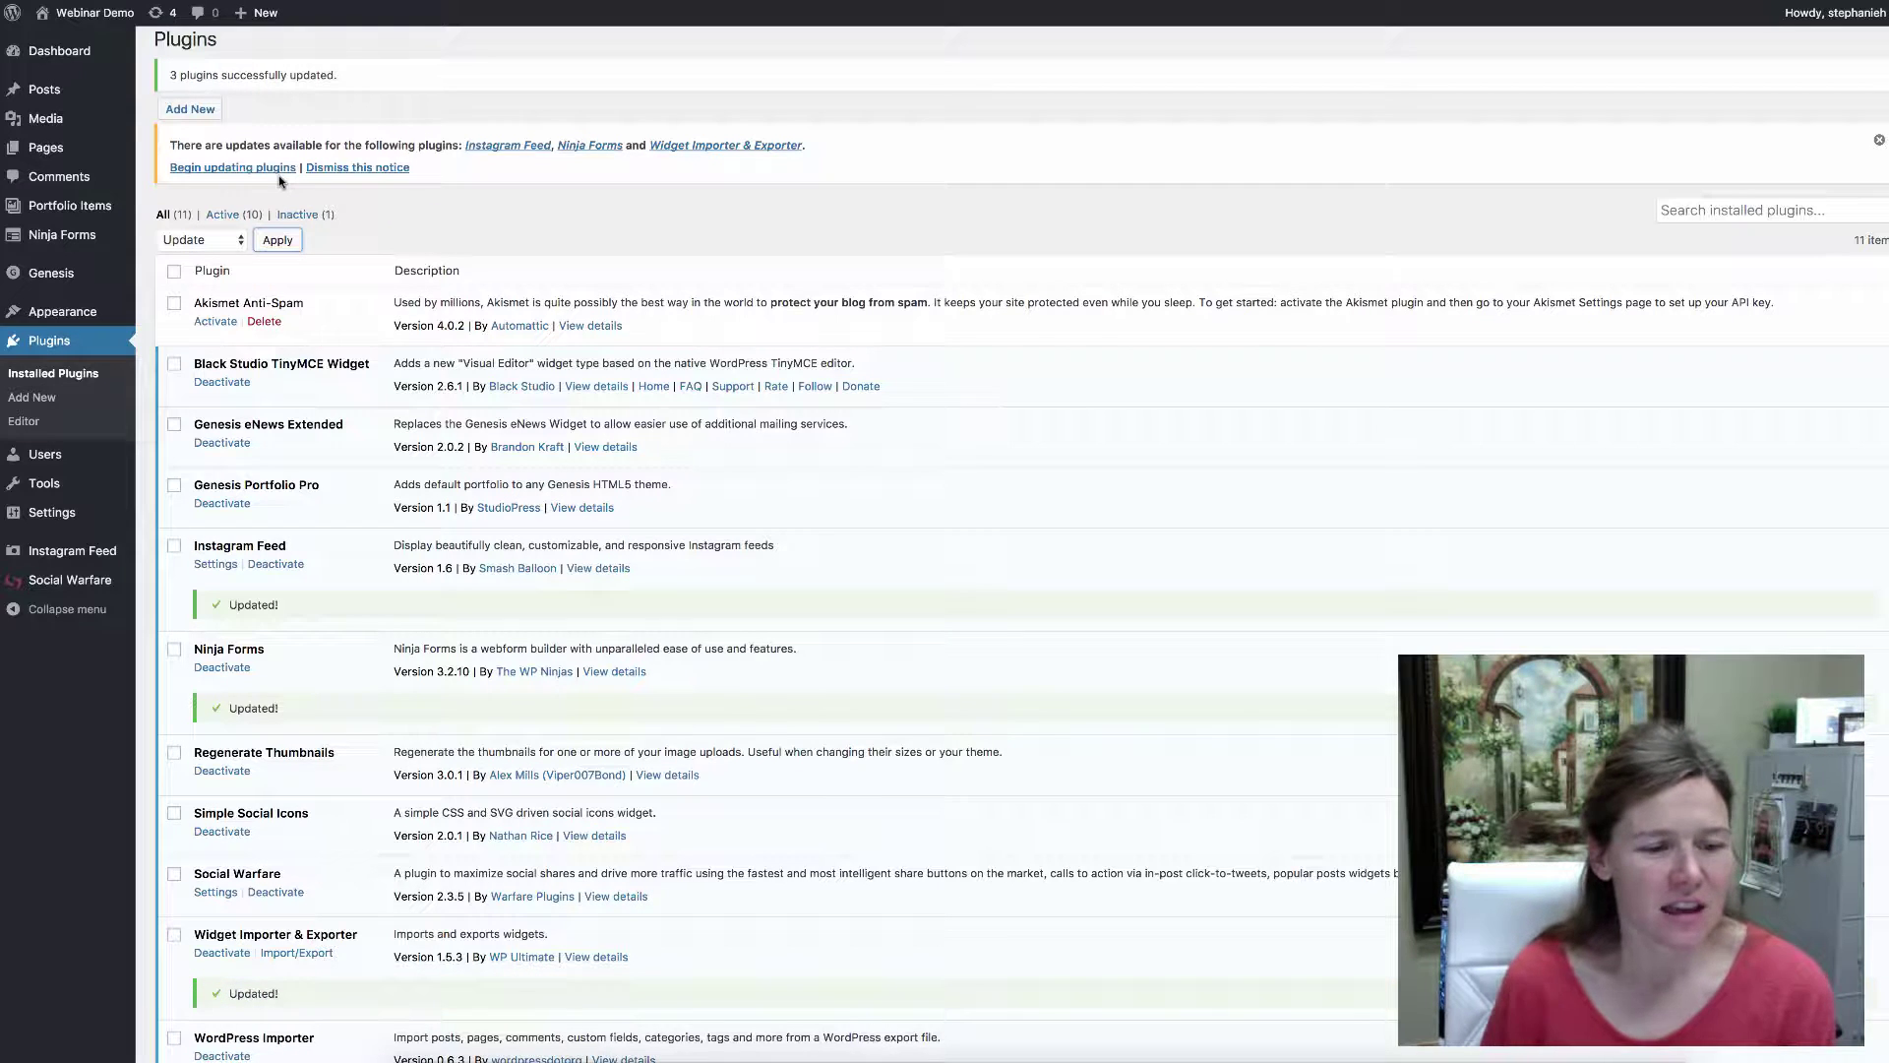
Deactivate the Widget Importer & Exporter and WordPress Importer plugins
scroll(384, 332, "down", 3)
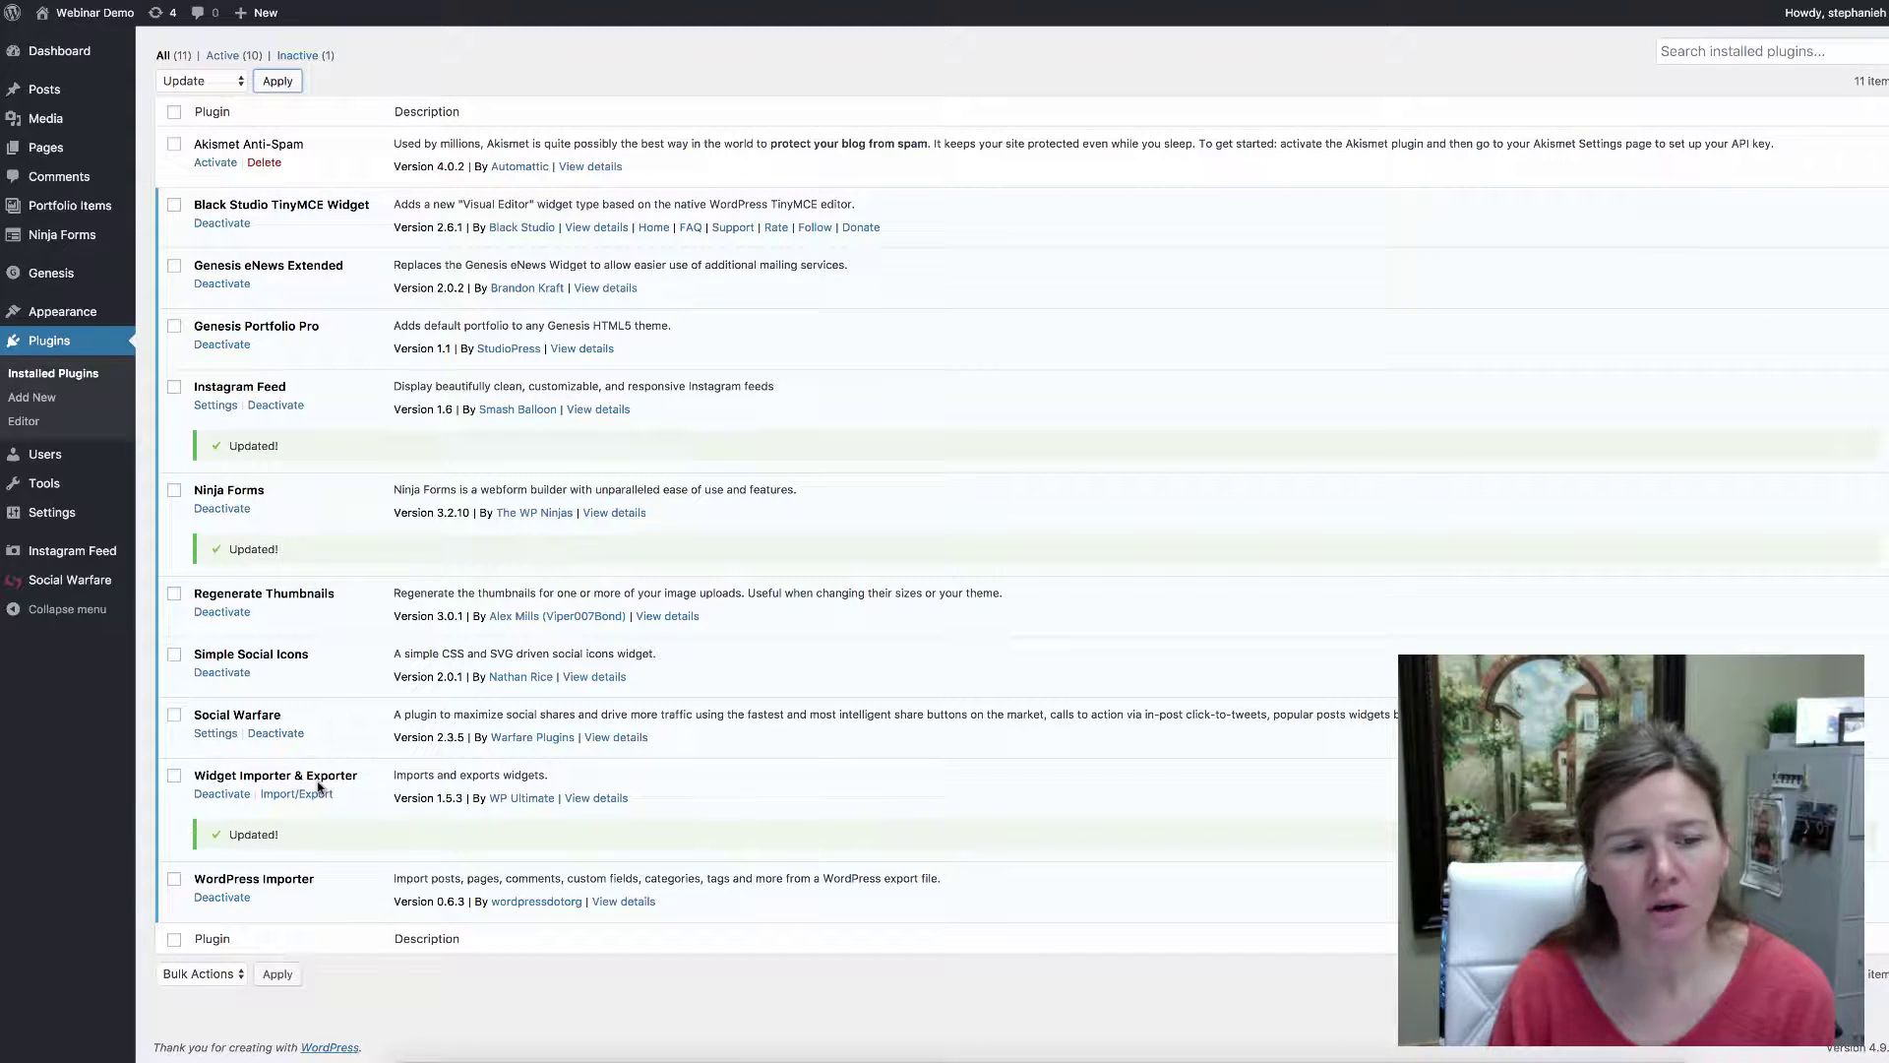
left_click(234, 798)
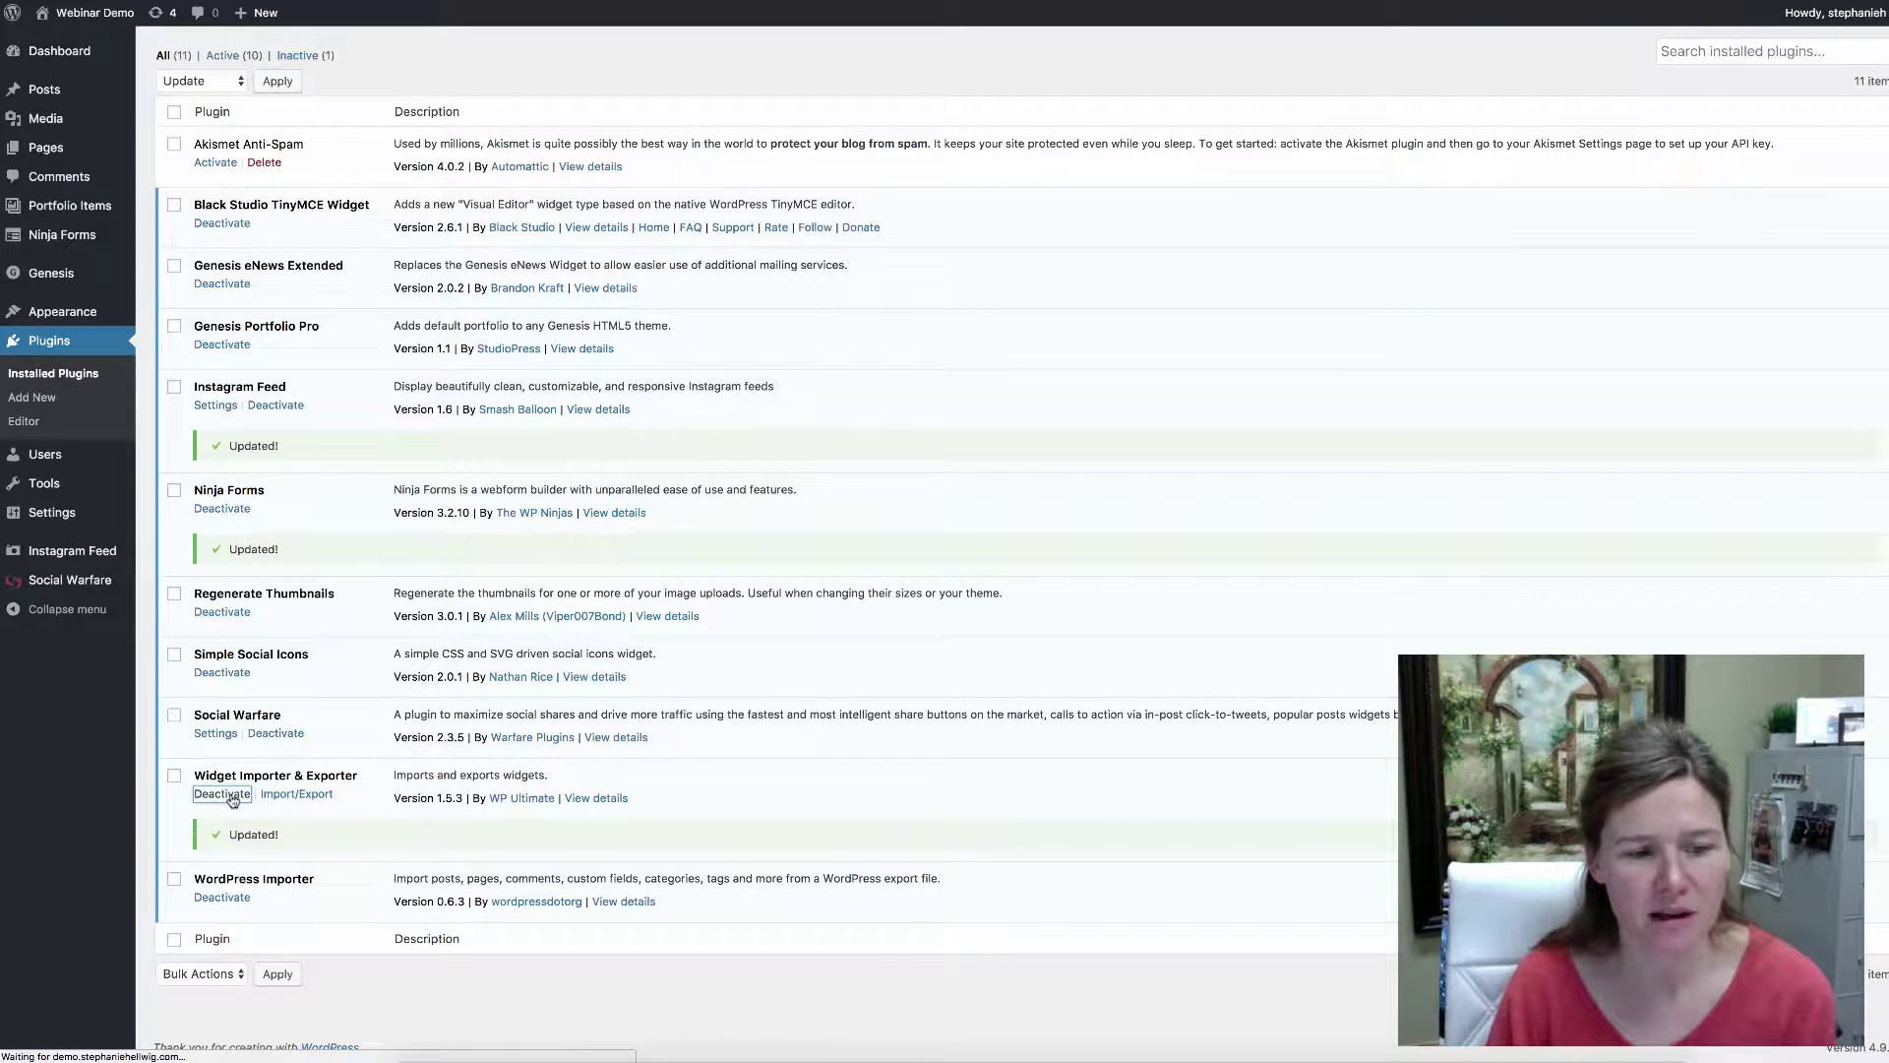
scroll(225, 865, "down", 2)
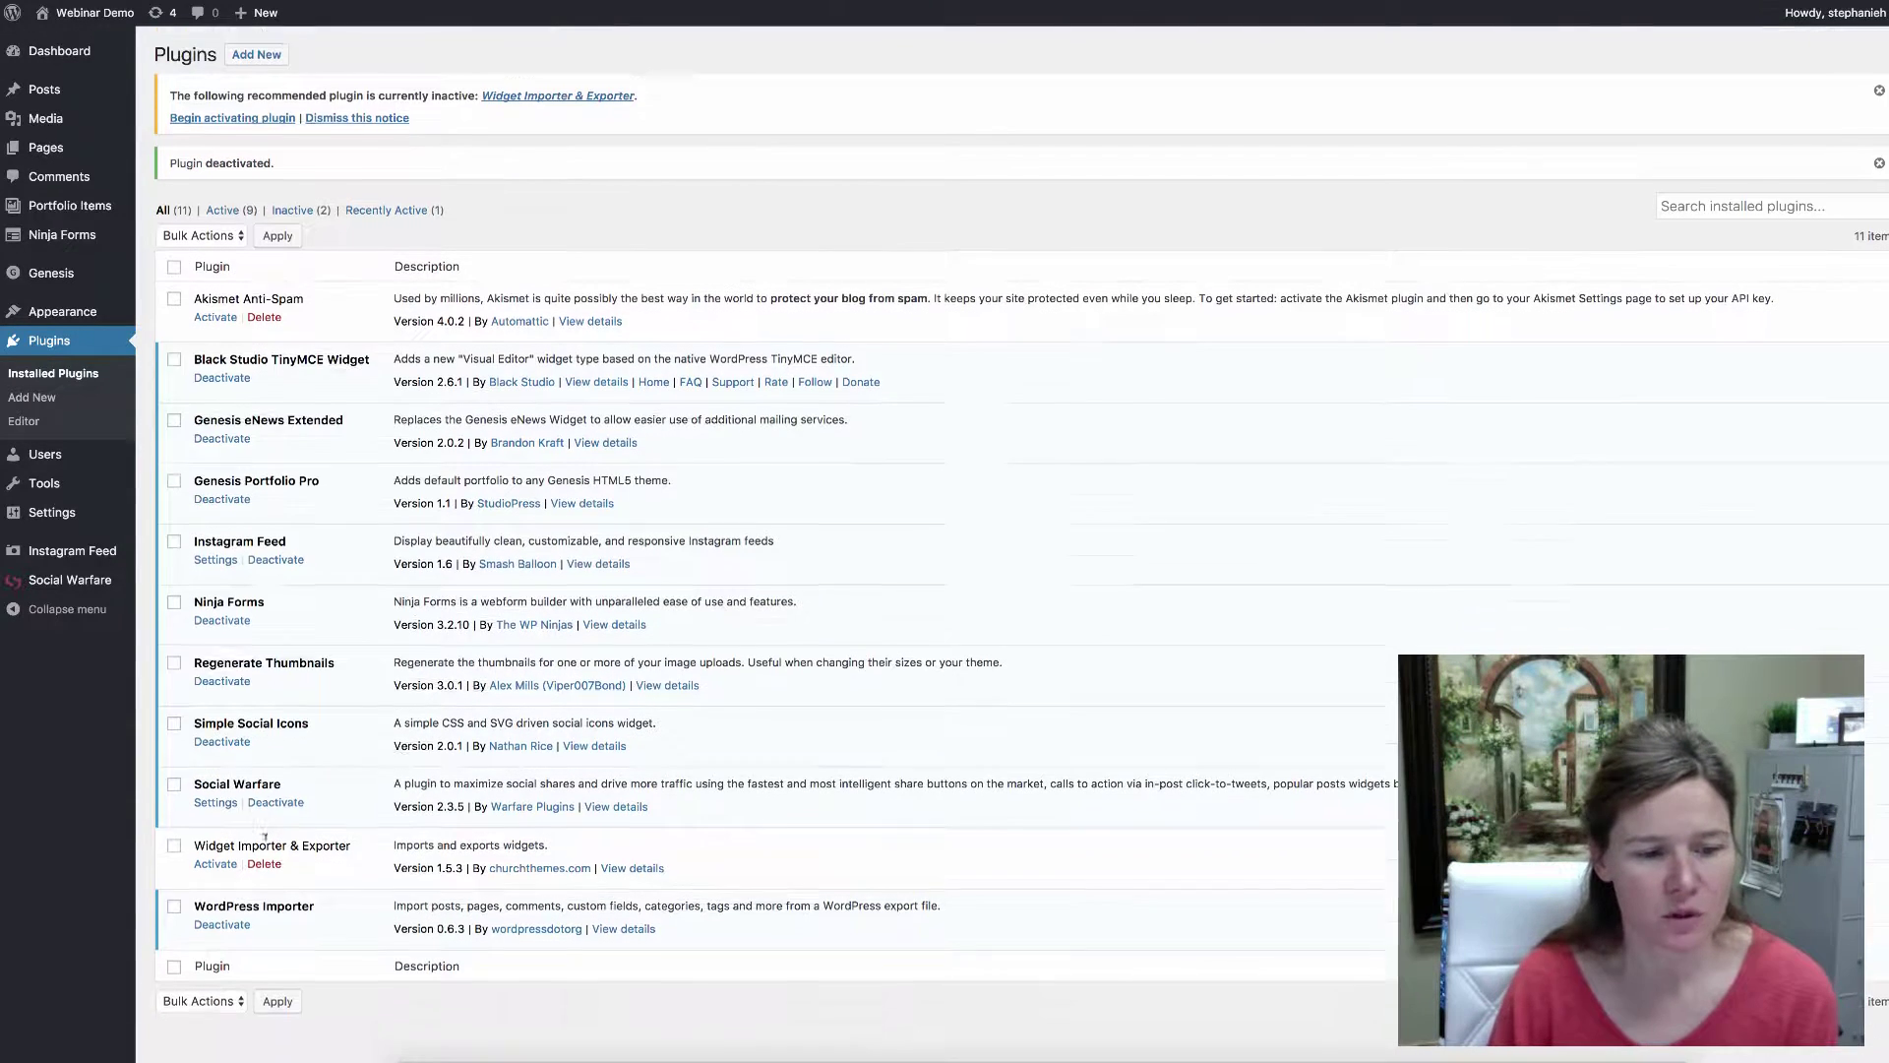
left_click(219, 899)
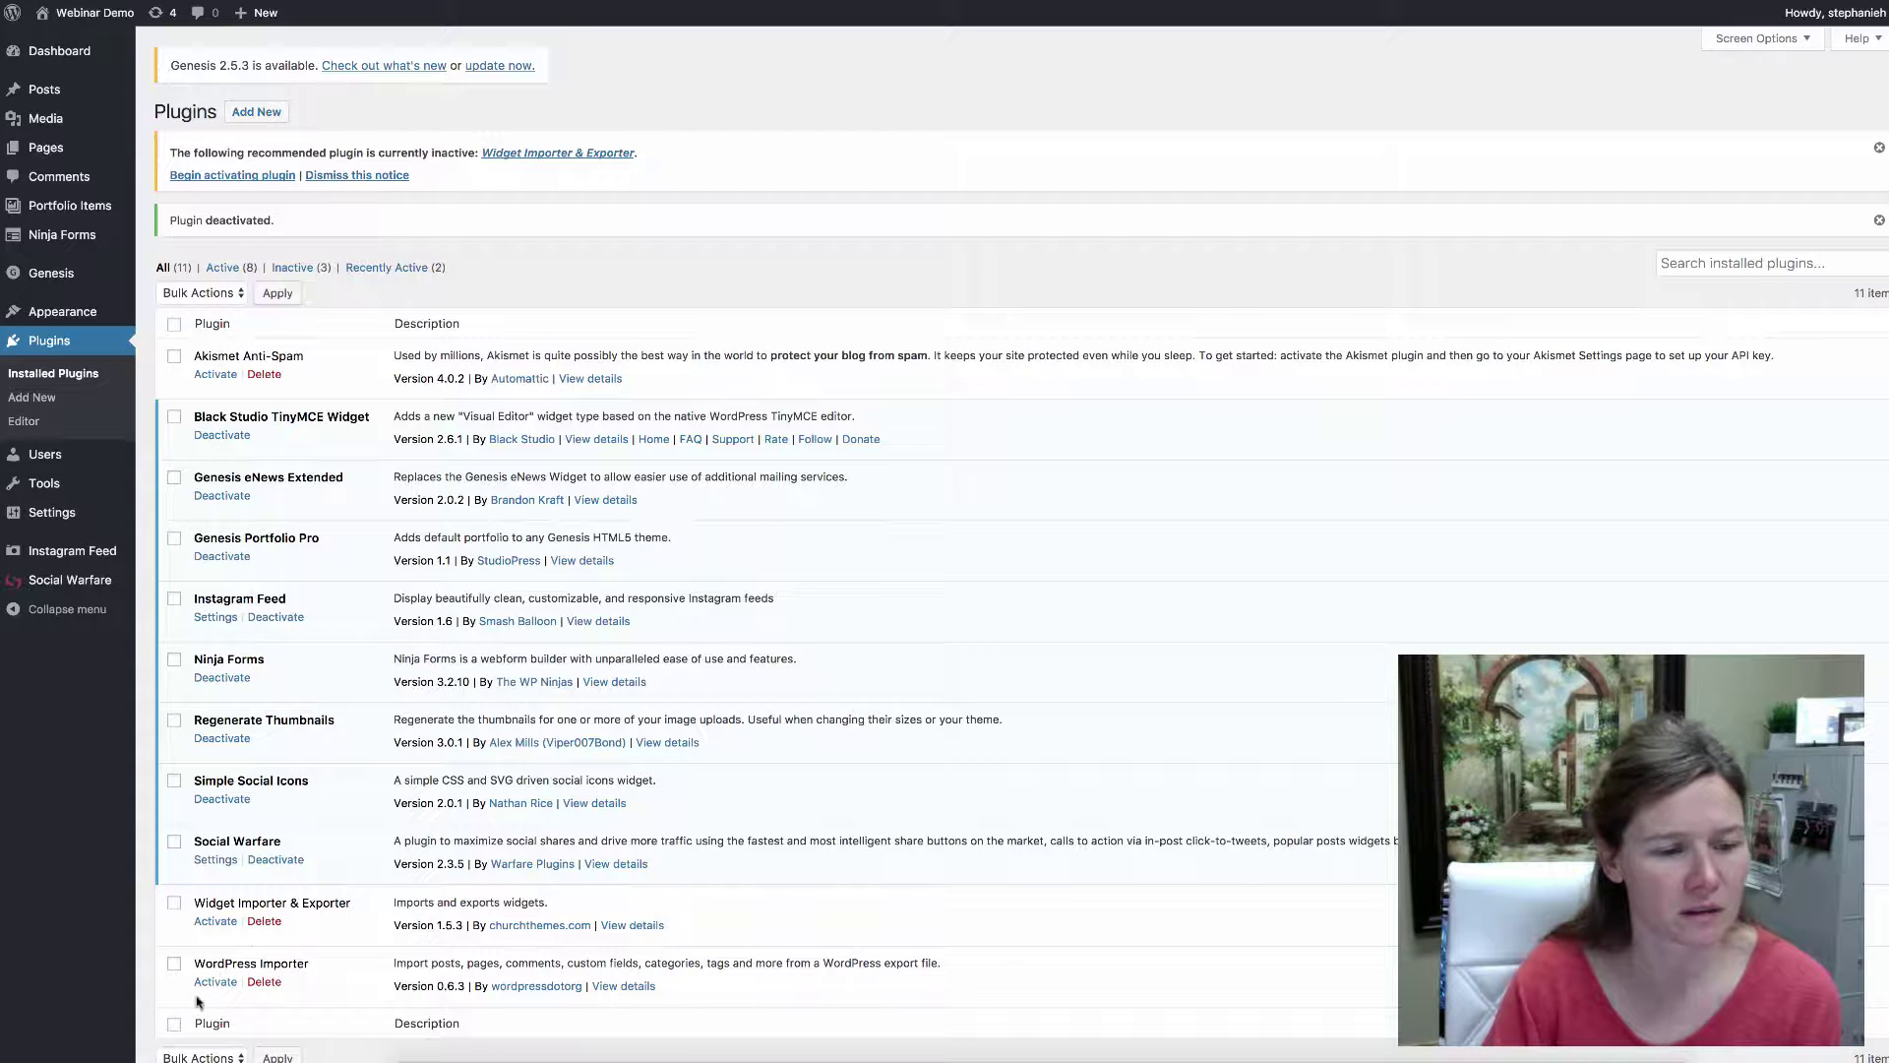
Delete the Widget Importer & Exporter and WordPress Importer plugins together with one bulk action and accept the deletion
left_click(174, 902)
left_click(174, 963)
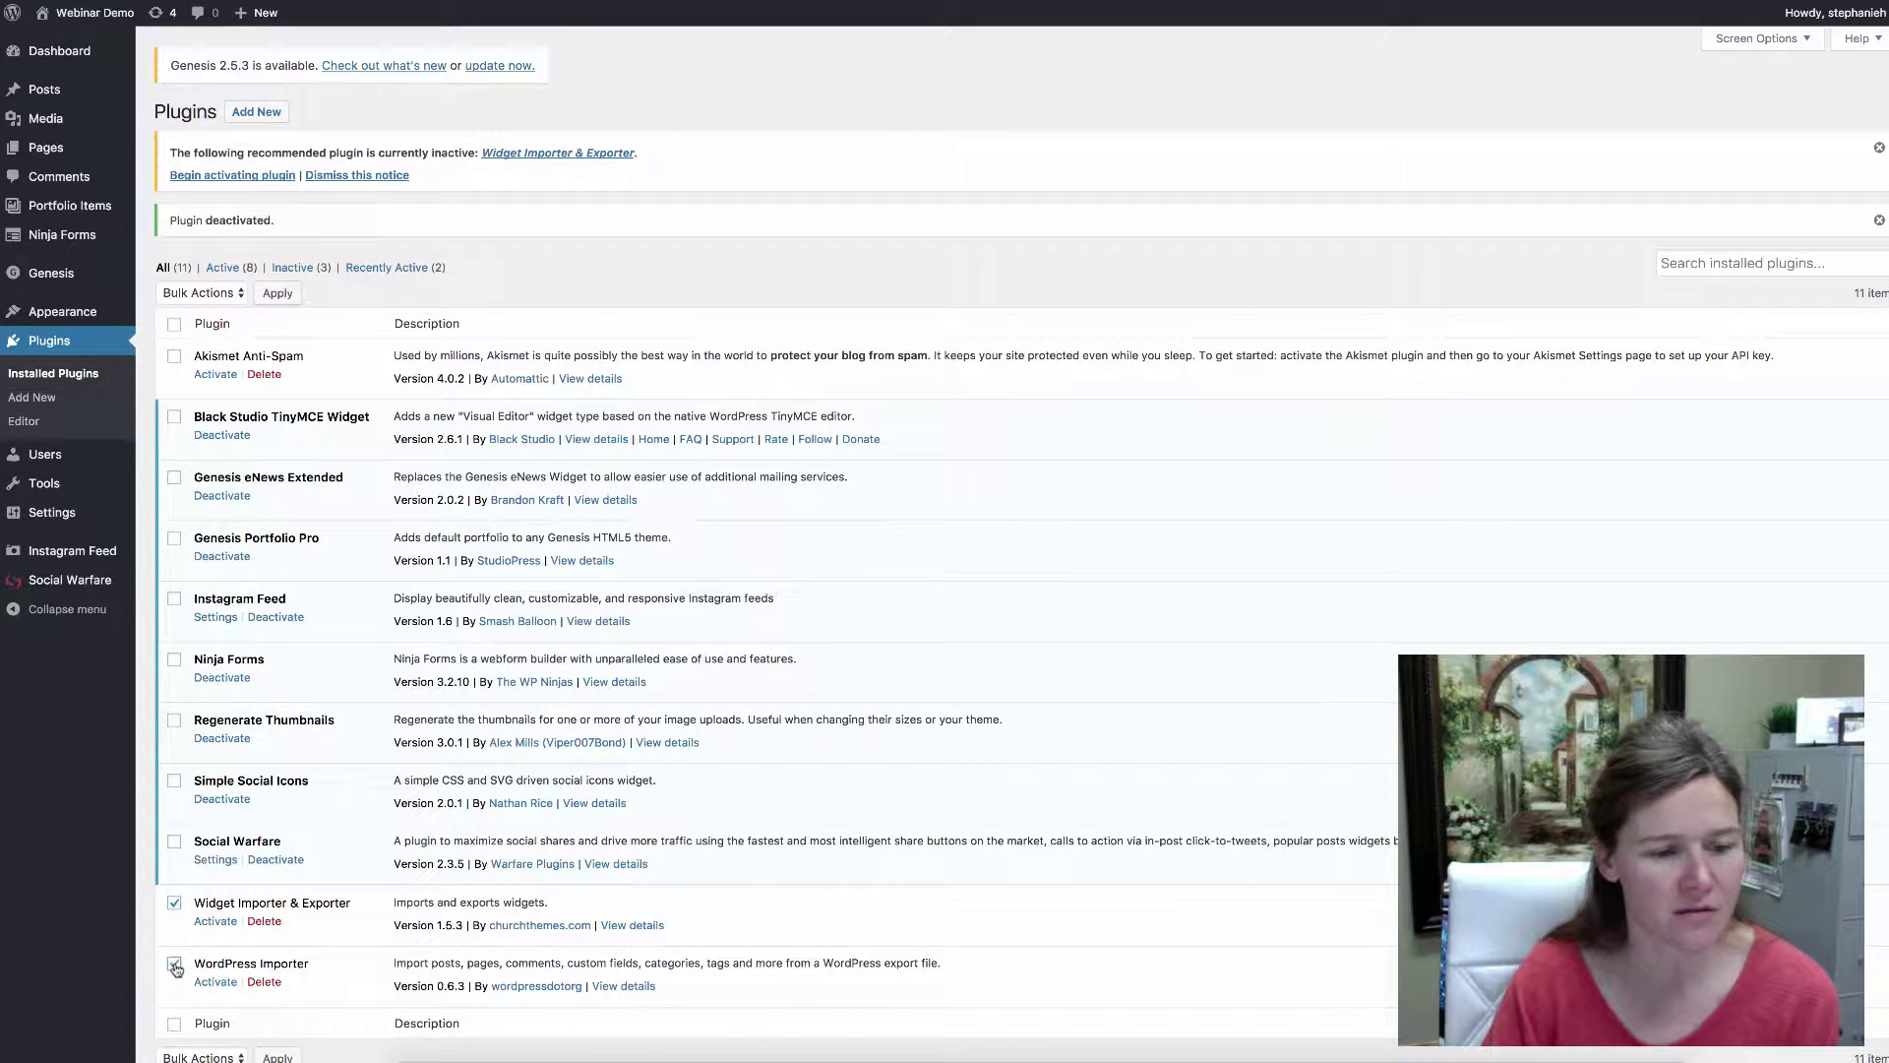
left_click(202, 293)
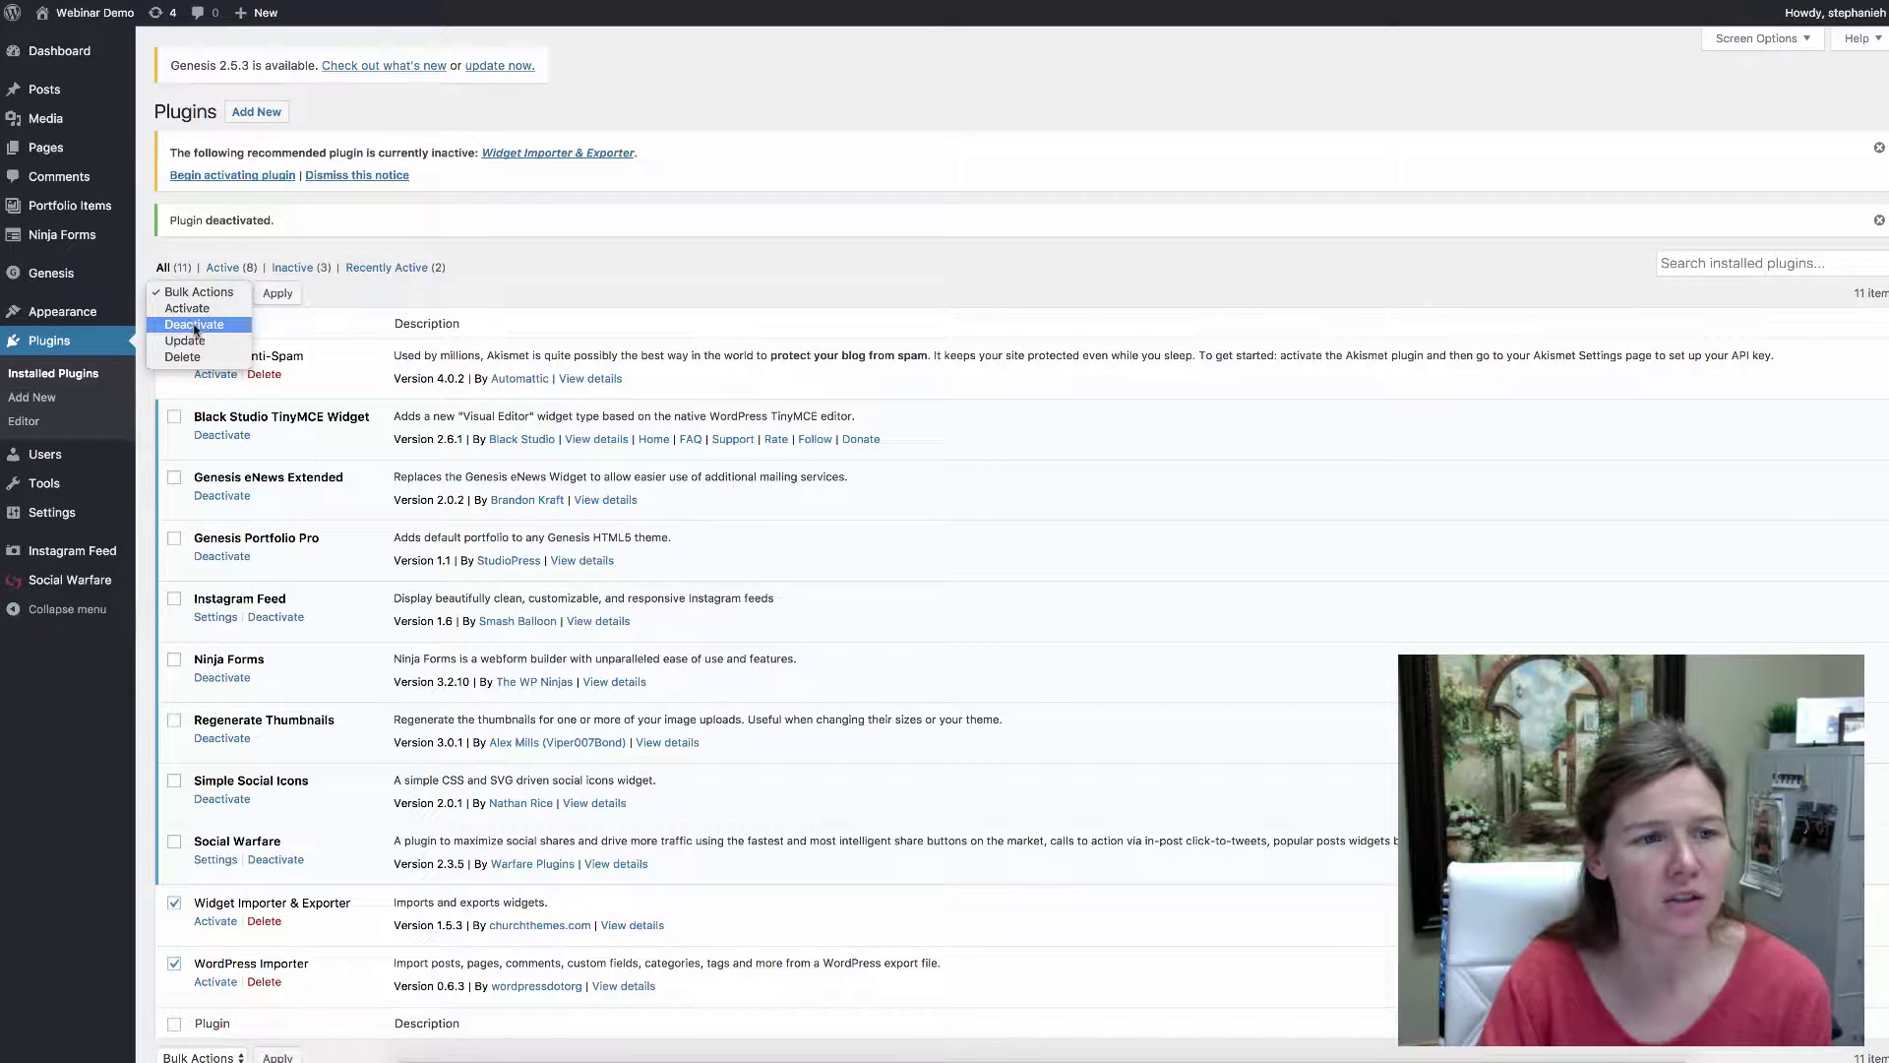
left_click(185, 356)
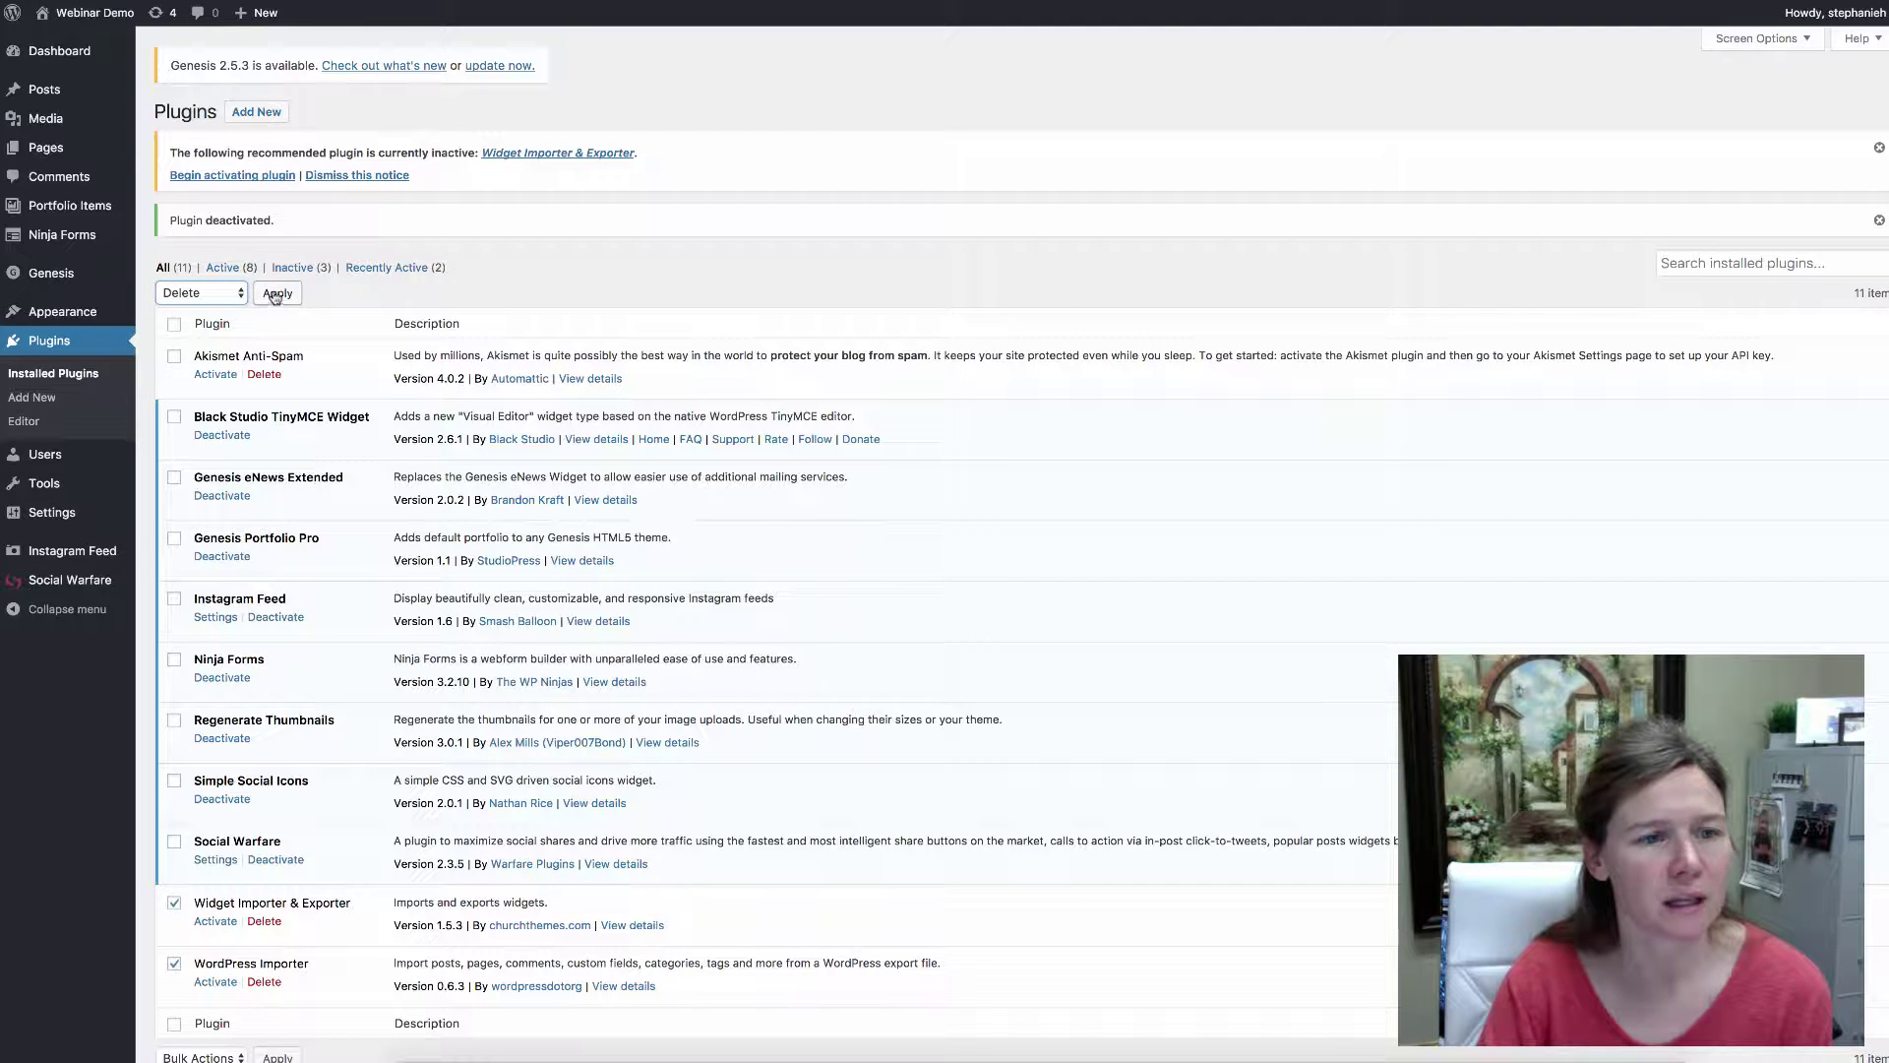
left_click(277, 294)
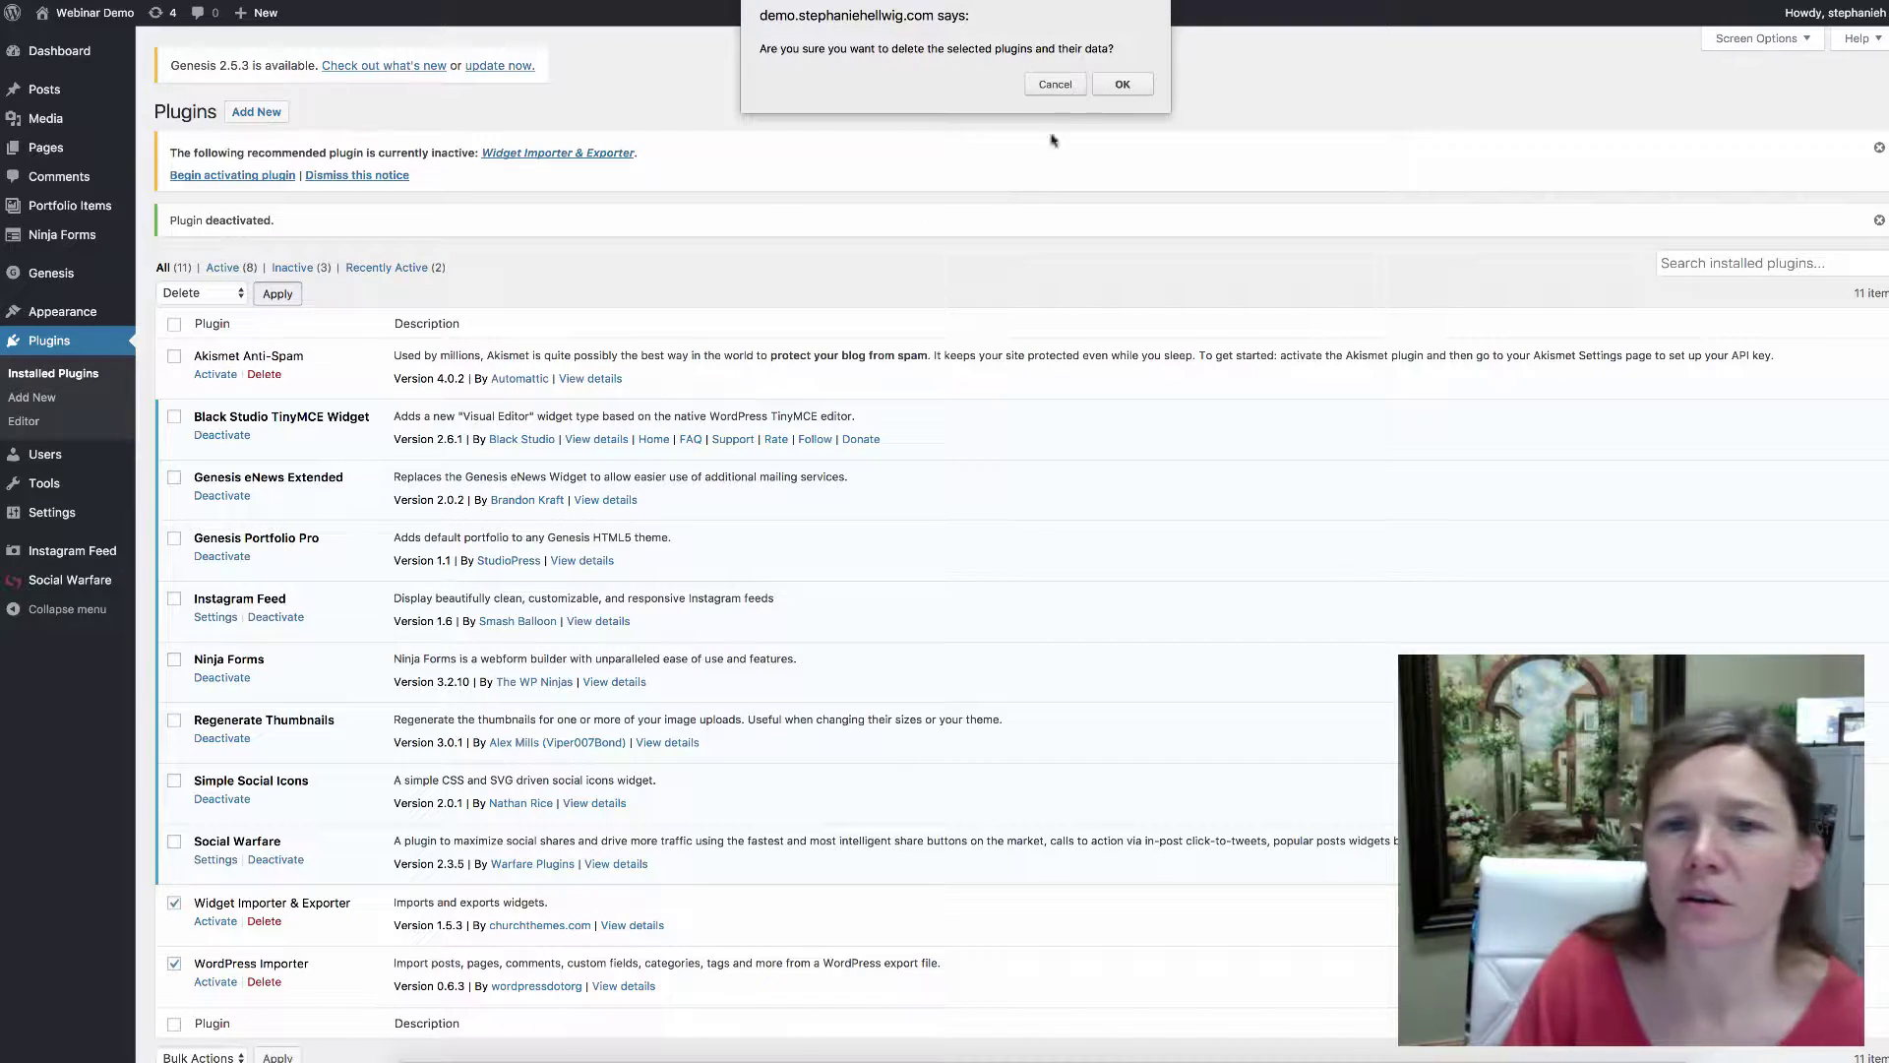
left_click(1123, 84)
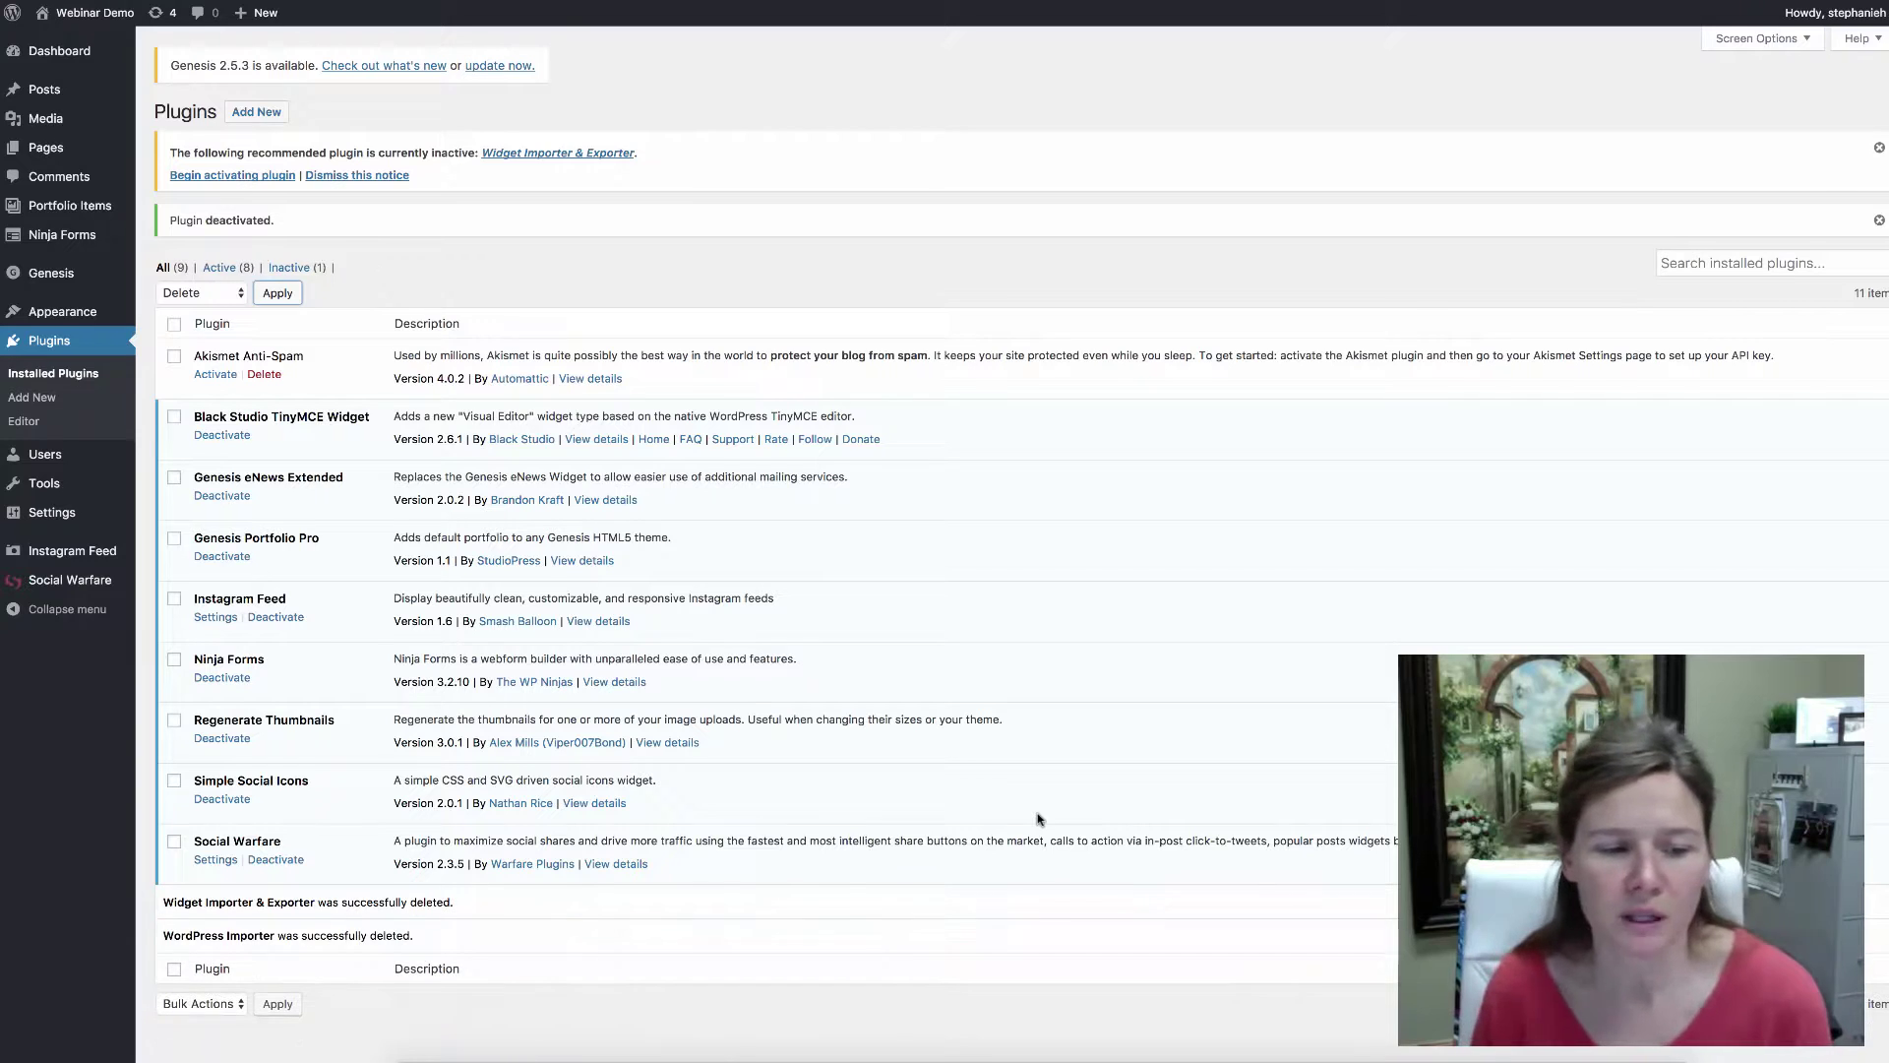